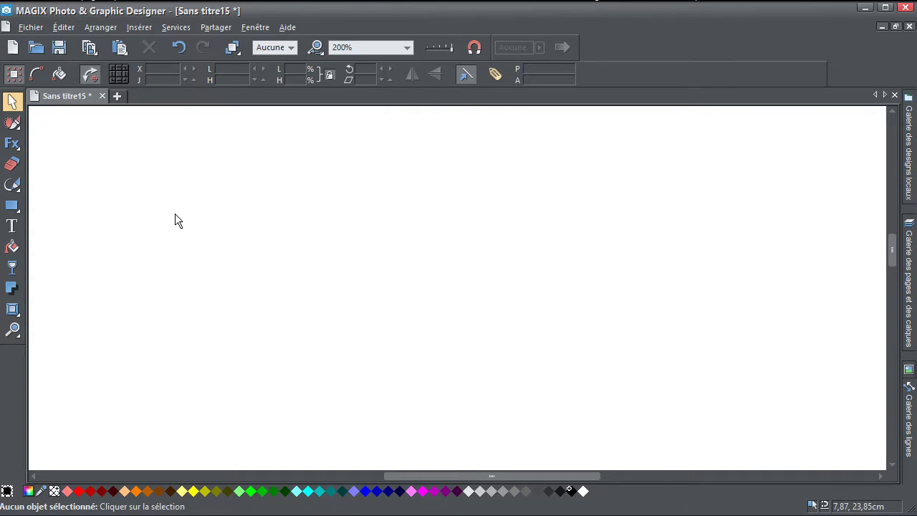
Draw a rounded rectangle about 1.15 by 0.9 cm on the blank page
{"action": "mouse_move", "coordinate": [15, 317]}
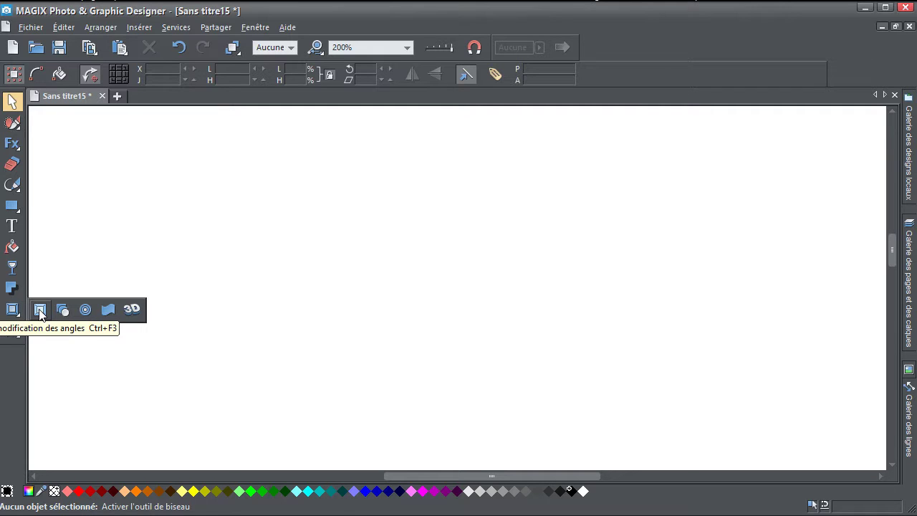
{"action": "mouse_move", "coordinate": [12, 207]}
{"action": "left_click", "coordinate": [42, 208]}
{"action": "left_click_drag", "start_coordinate": [224, 239], "coordinate": [286, 286]}
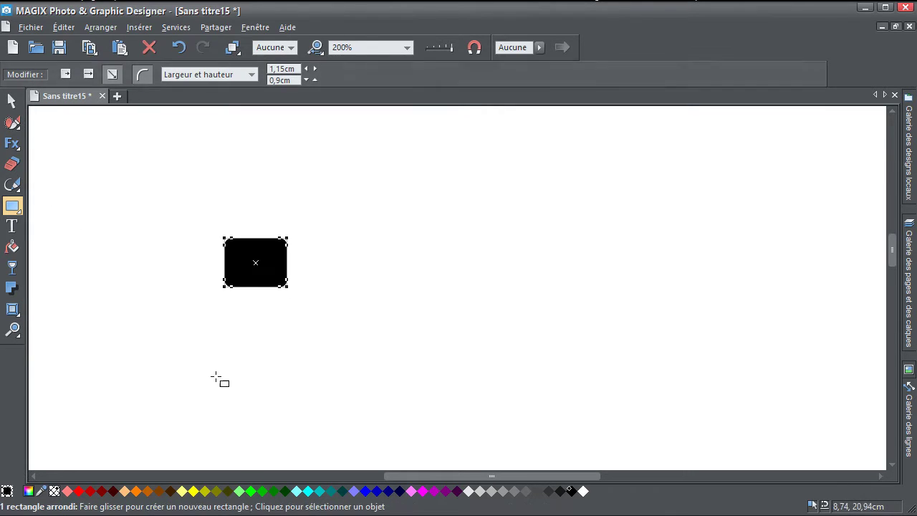
Bevel the rectangle's edges inward with the Bevel tool and fill the shape with dark brown
{"action": "left_click", "coordinate": [14, 310]}
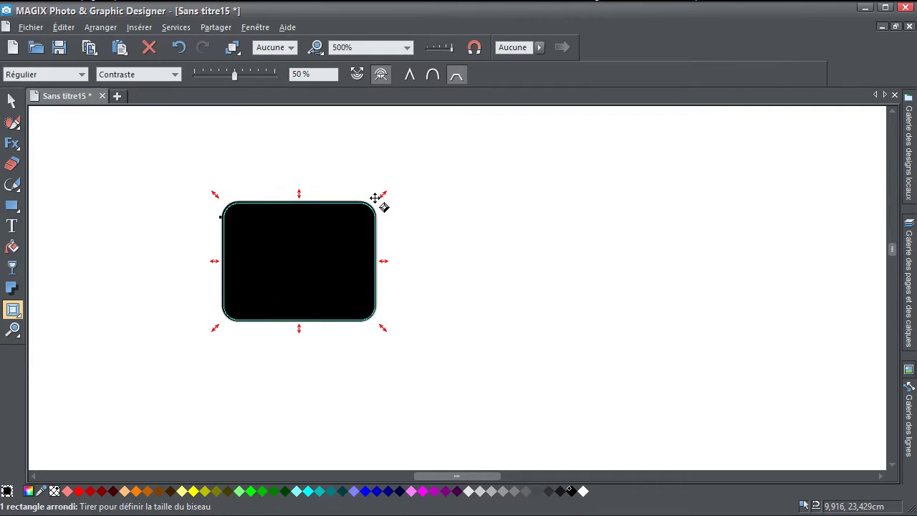
{"action": "left_click_drag", "start_coordinate": [375, 199], "coordinate": [358, 213]}
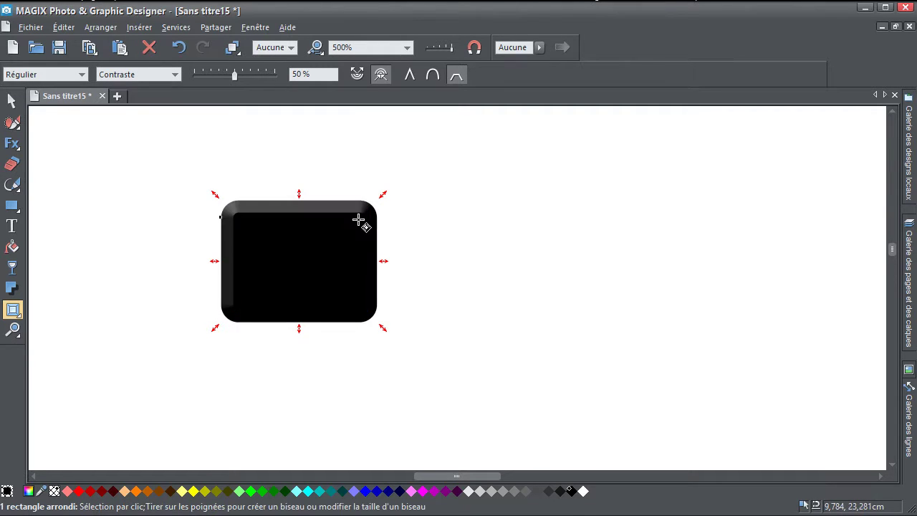
{"action": "left_click", "coordinate": [169, 491]}
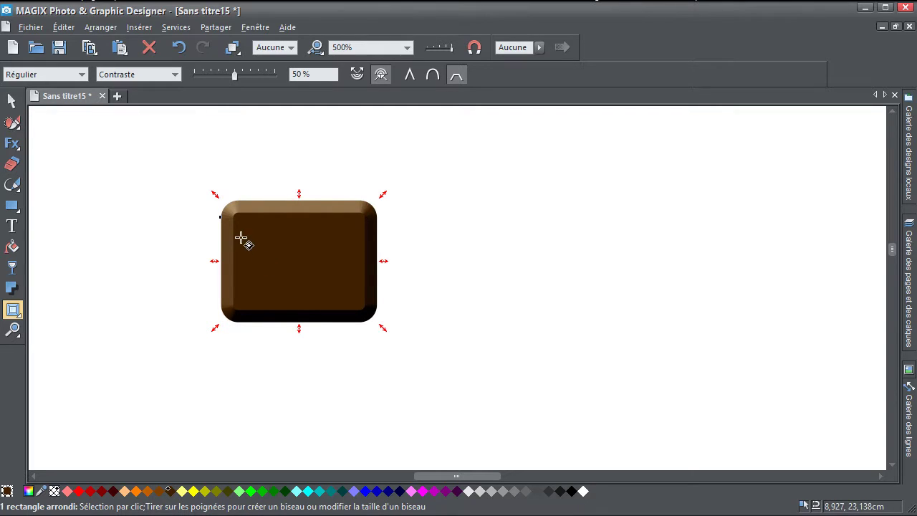
Switch the rectangle's bevel to an outer bevel and widen it outward
{"action": "left_click", "coordinate": [357, 73]}
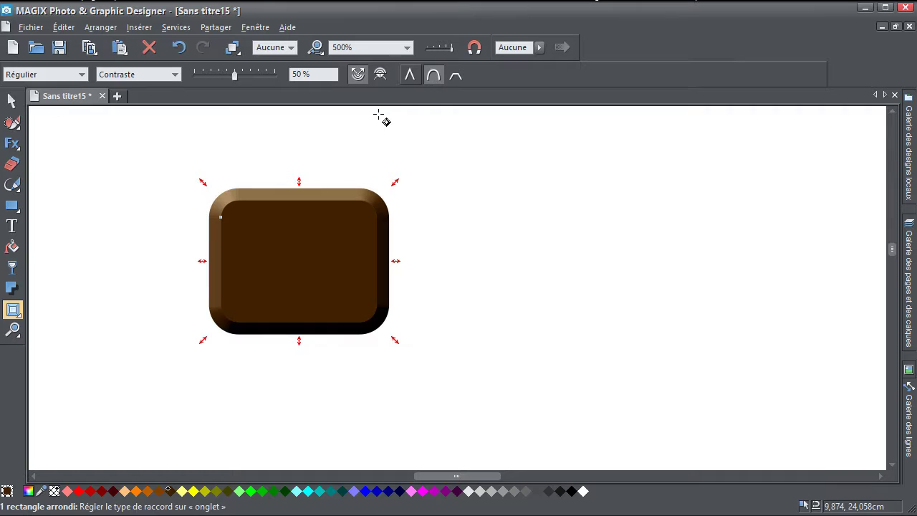
{"action": "left_click_drag", "start_coordinate": [302, 163], "coordinate": [302, 167]}
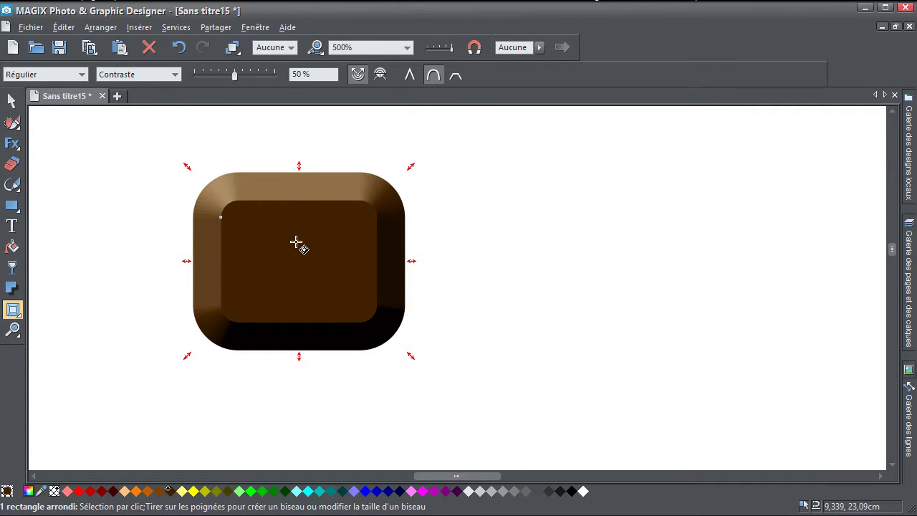
Select the bevelled rectangle and delete it from the page
{"action": "left_click", "coordinate": [12, 101]}
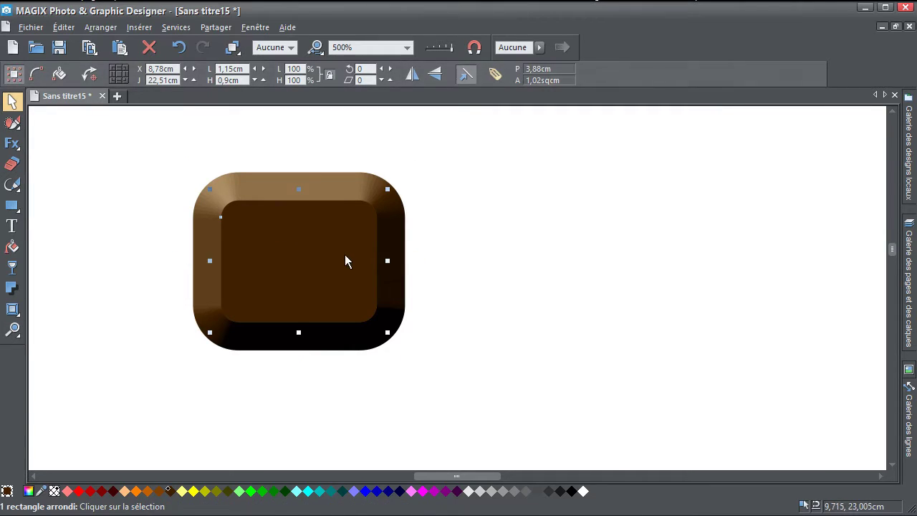
{"action": "left_click_drag", "start_coordinate": [343, 260], "coordinate": [319, 250]}
{"action": "key", "text": "Delete"}
Draw a small circle about 0.54 cm wide at the page's upper left and a larger one about 1.46 cm wide to its right
{"action": "left_click", "coordinate": [12, 309]}
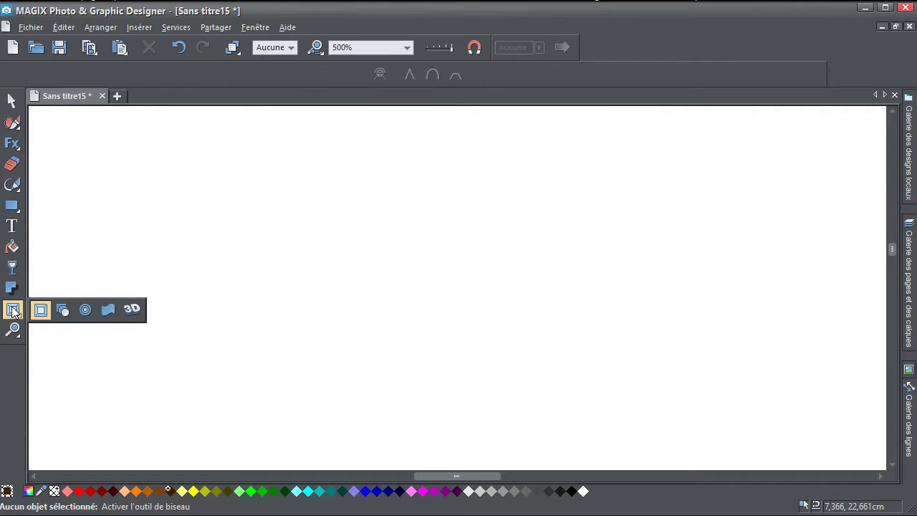
{"action": "left_click", "coordinate": [62, 319]}
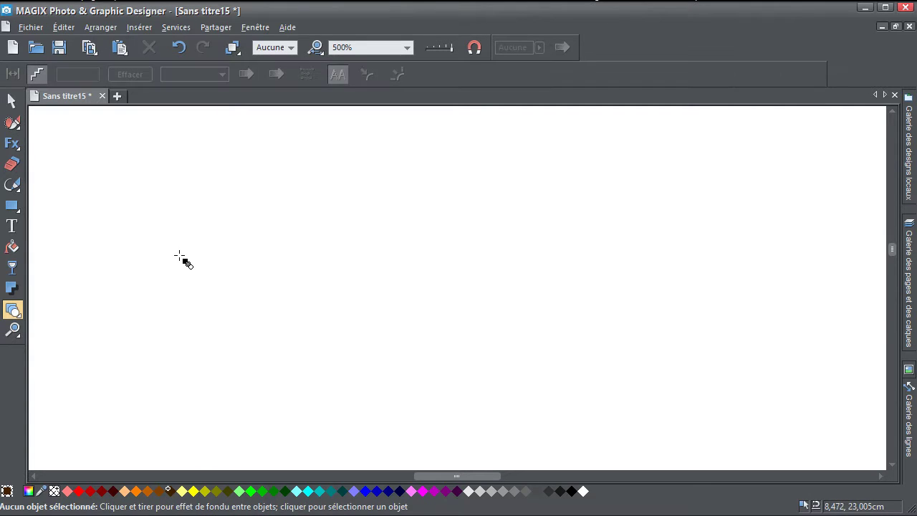
{"action": "left_click", "coordinate": [12, 206]}
{"action": "left_click", "coordinate": [63, 205]}
{"action": "left_click_drag", "start_coordinate": [119, 158], "coordinate": [192, 230]}
{"action": "left_click", "coordinate": [11, 206]}
{"action": "left_click", "coordinate": [63, 205]}
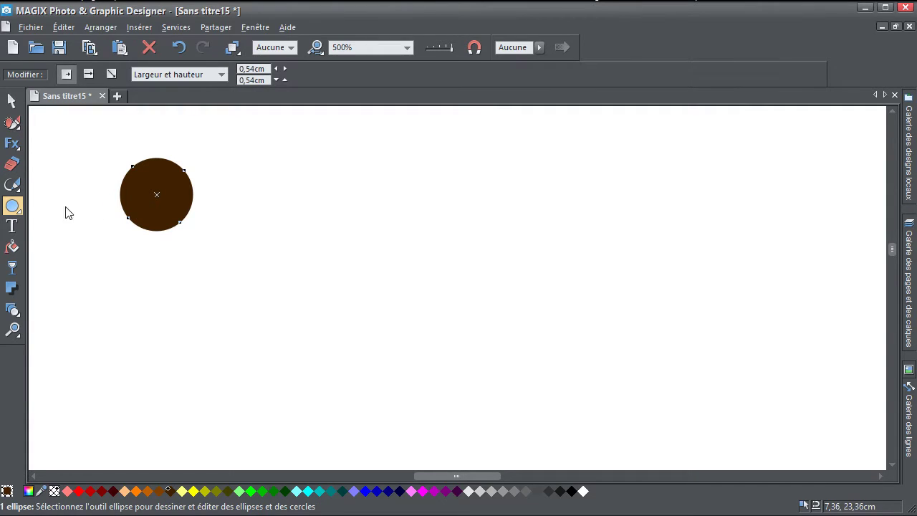
{"action": "left_click_drag", "start_coordinate": [468, 295], "coordinate": [528, 376]}
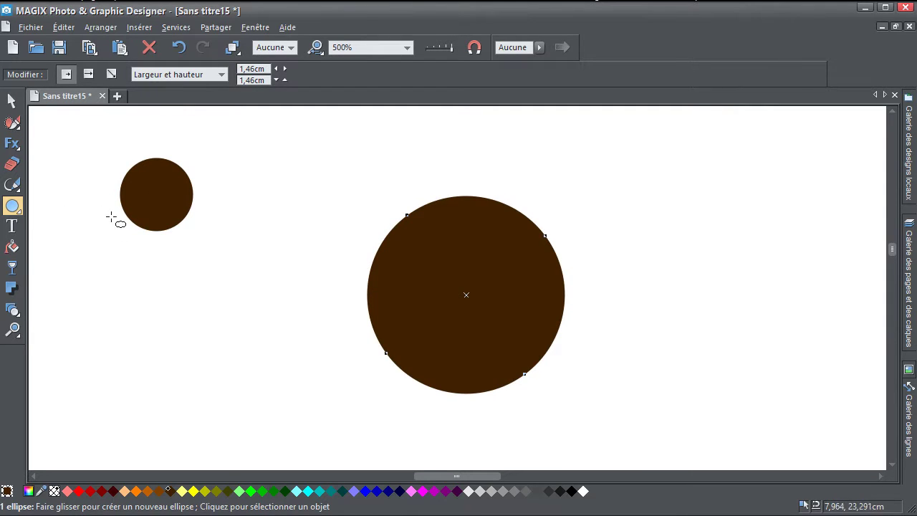
Blend the small circle into the large circle and set the blend to 2 steps
{"action": "left_click", "coordinate": [12, 309]}
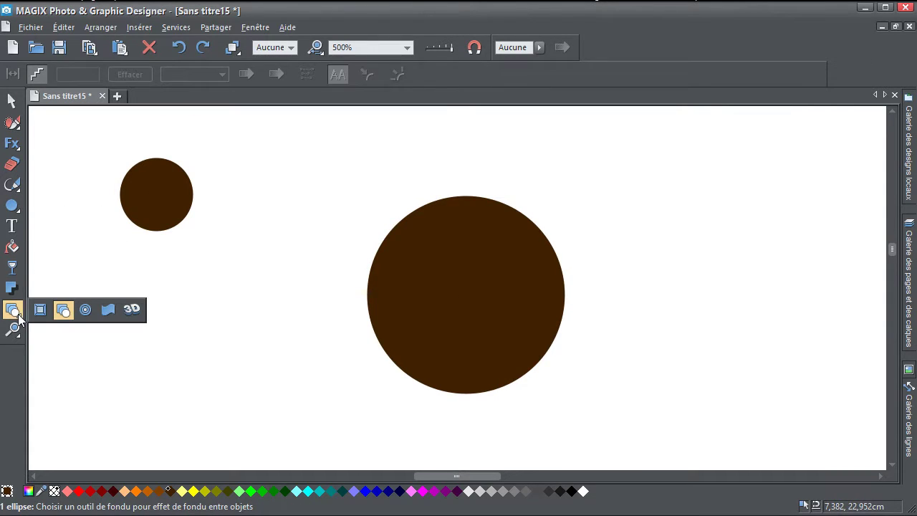
{"action": "left_click_drag", "start_coordinate": [167, 200], "coordinate": [190, 214]}
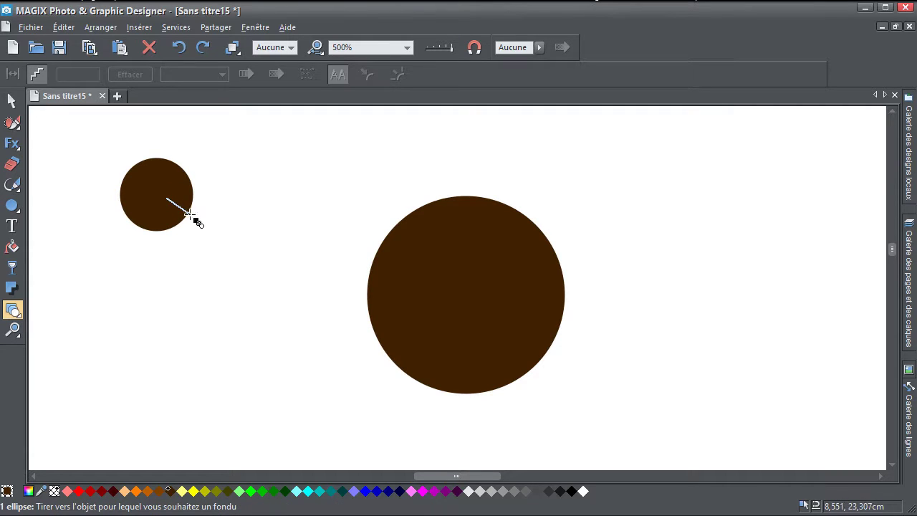
{"action": "left_click_drag", "start_coordinate": [293, 260], "coordinate": [467, 282]}
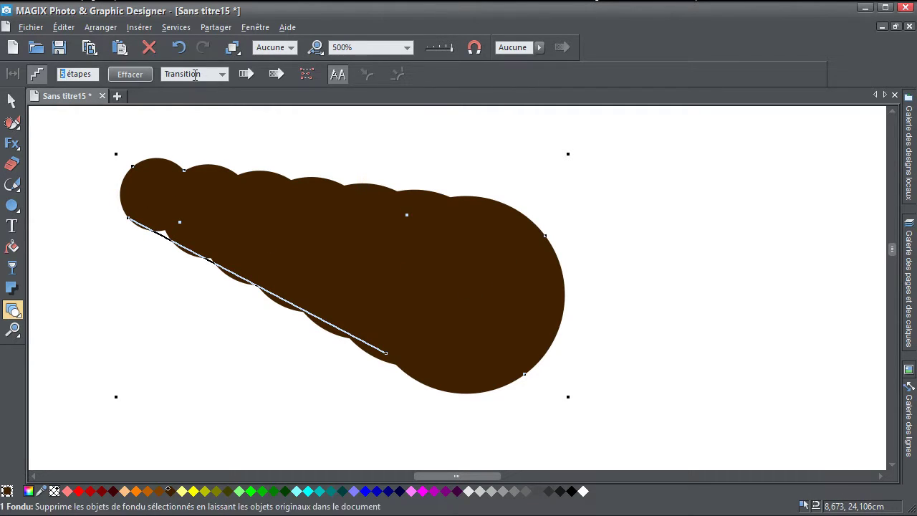
{"action": "key", "text": "Return"}
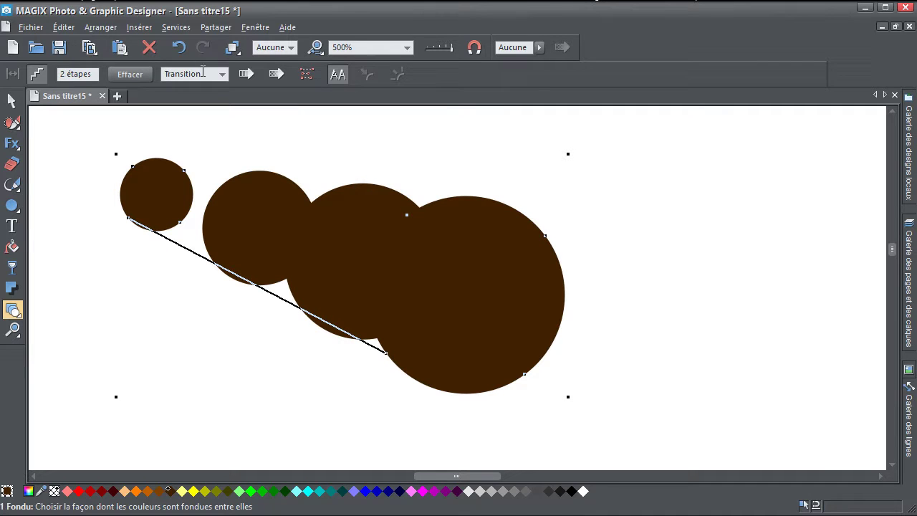
Adjust the blend's position profile to shift the intermediate circles toward the small one, and delete the blend
{"action": "left_click", "coordinate": [252, 75]}
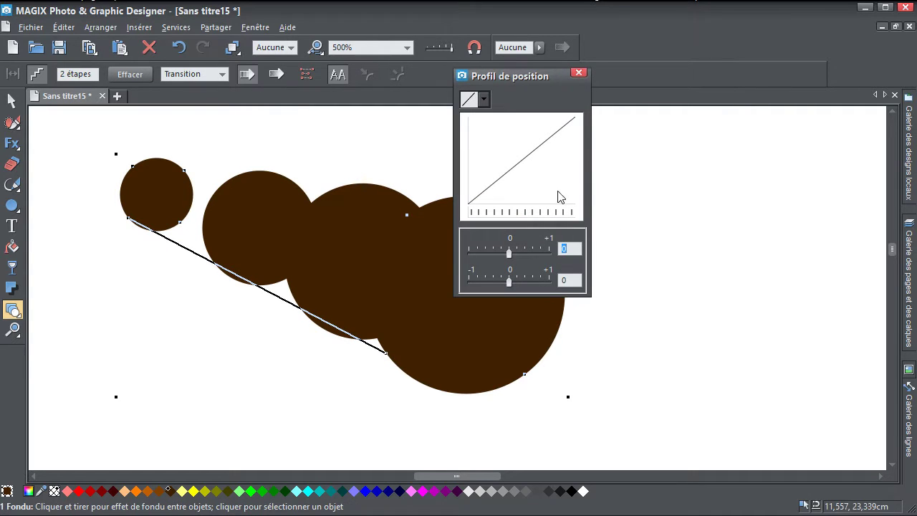
{"action": "mouse_move", "coordinate": [511, 248]}
{"action": "left_mouse_down"}
{"action": "mouse_move", "coordinate": [523, 251]}
{"action": "mouse_move", "coordinate": [480, 248]}
{"action": "mouse_move", "coordinate": [523, 250]}
{"action": "mouse_move", "coordinate": [498, 249]}
{"action": "left_mouse_up"}
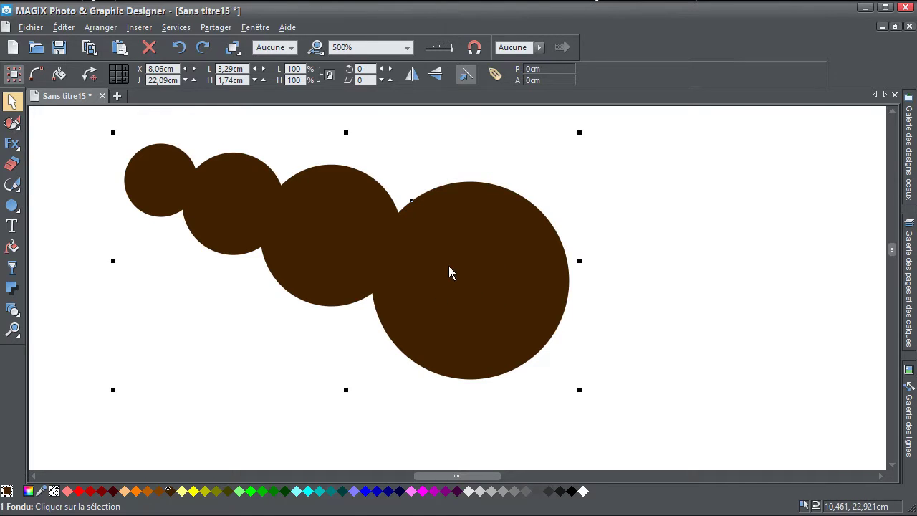
{"action": "left_click_drag", "start_coordinate": [415, 270], "coordinate": [439, 287]}
{"action": "key", "text": "Delete"}
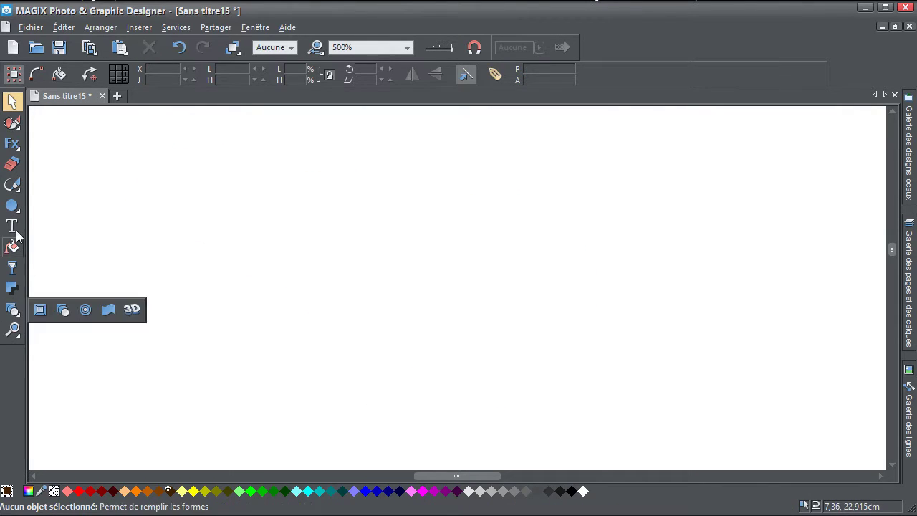
Draw a rounded rectangle about 0.38 by 0.45 cm and two overlapping rounded triangles to its right
{"action": "left_click", "coordinate": [13, 206]}
{"action": "left_click_drag", "start_coordinate": [150, 214], "coordinate": [204, 276]}
{"action": "left_click", "coordinate": [13, 205]}
{"action": "left_click", "coordinate": [90, 207]}
{"action": "left_click_drag", "start_coordinate": [410, 200], "coordinate": [481, 290]}
{"action": "left_click_drag", "start_coordinate": [392, 222], "coordinate": [399, 352]}
Select the two overlapping triangles and merge them into one shape by adding the shapes
{"action": "key", "text": "F2"}
{"action": "left_click_drag", "start_coordinate": [526, 327], "coordinate": [357, 261]}
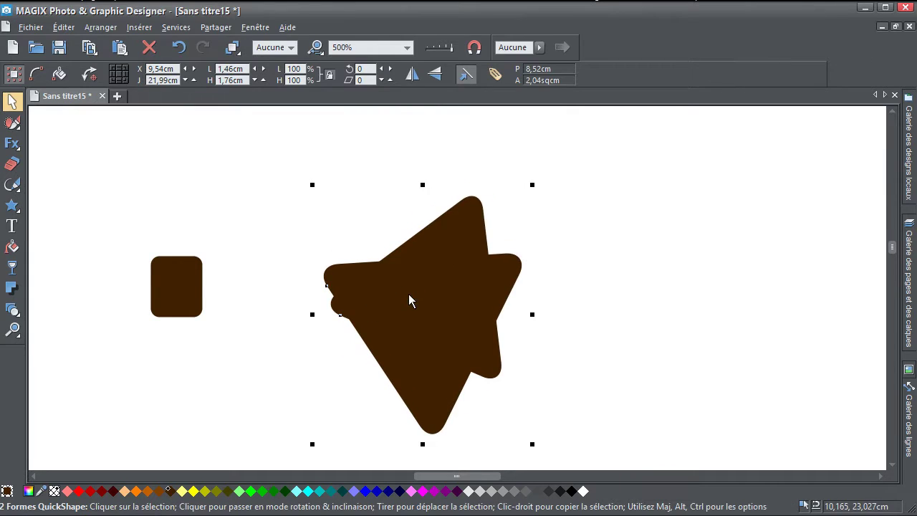
{"action": "right_click", "coordinate": [408, 294]}
{"action": "mouse_move", "coordinate": [505, 209]}
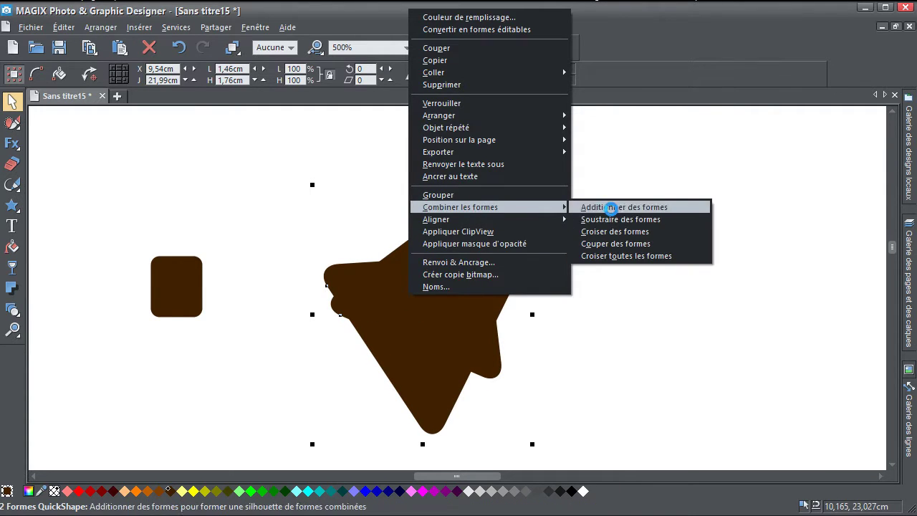
{"action": "left_click", "coordinate": [610, 208]}
Blend the small rounded rectangle into the merged triangle shape and select the resulting blend
{"action": "left_click", "coordinate": [263, 414]}
{"action": "scroll", "coordinate": [263, 413], "scroll_direction": "down", "scroll_amount": 2}
{"action": "left_click", "coordinate": [164, 243]}
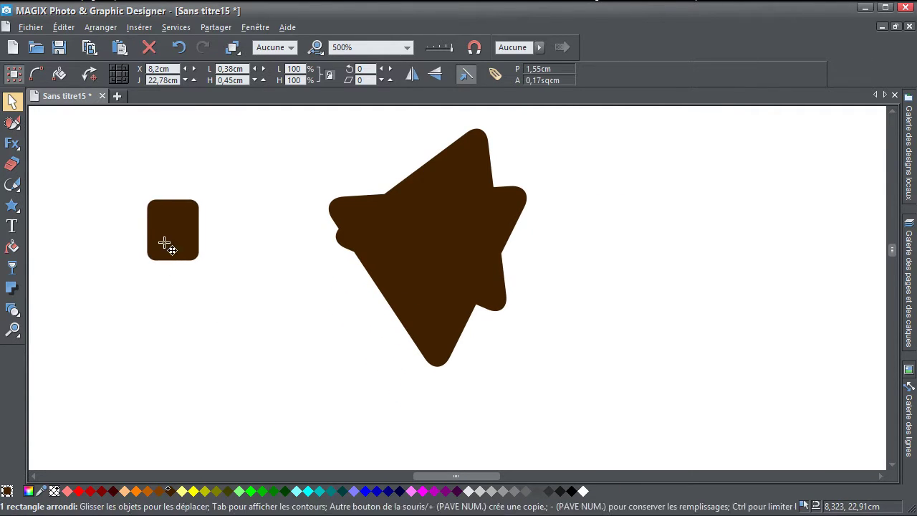
{"action": "left_click_drag", "start_coordinate": [166, 248], "coordinate": [466, 247]}
{"action": "left_click", "coordinate": [13, 309]}
{"action": "left_click", "coordinate": [11, 101]}
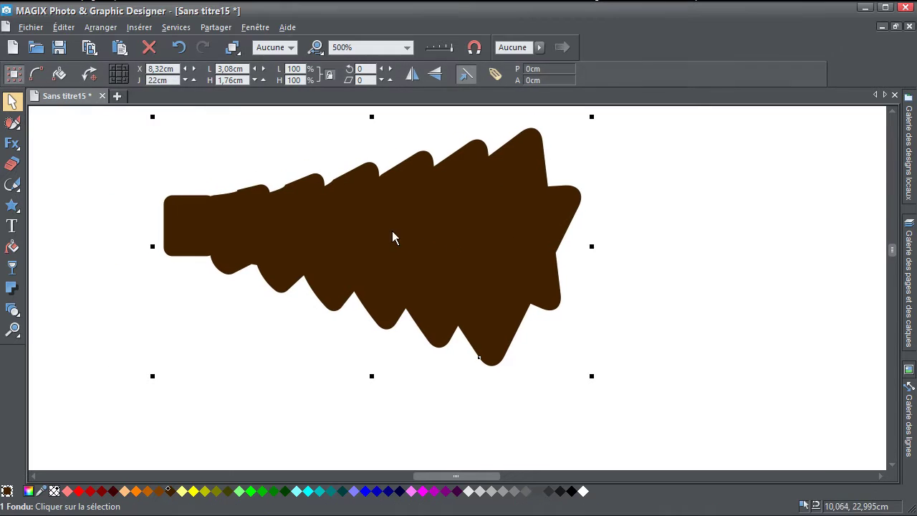
Give the blend a soft shadow offset about 0.1 cm downward, and delete the blend with its shadow
{"action": "left_click", "coordinate": [14, 288]}
{"action": "left_click_drag", "start_coordinate": [417, 190], "coordinate": [419, 202]}
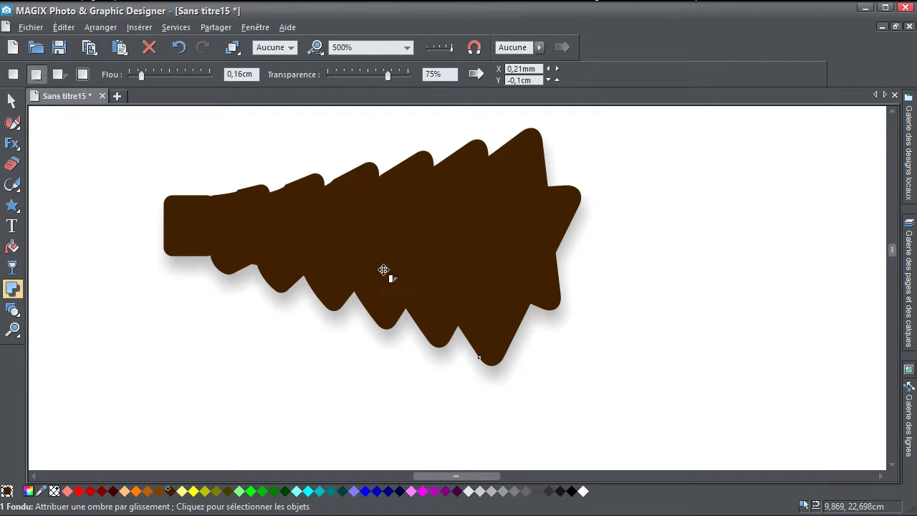
{"action": "key", "text": "Delete"}
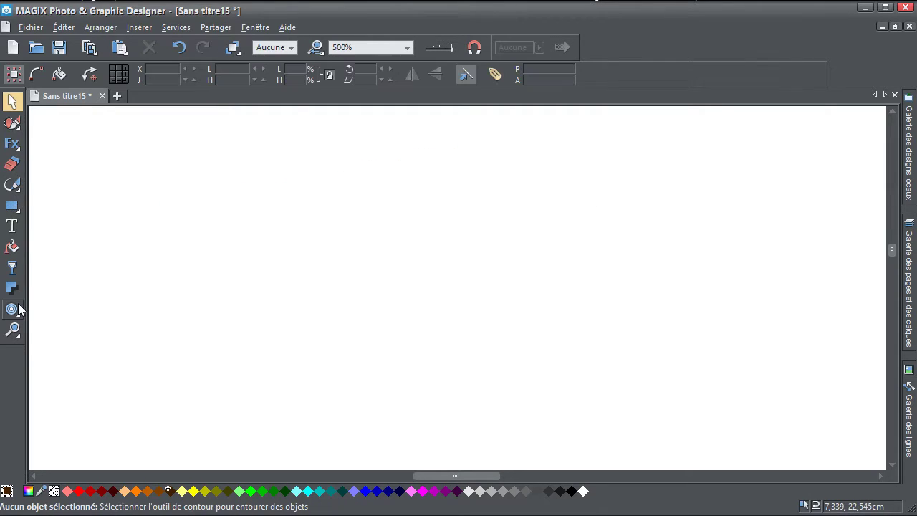
Draw a rounded star with the QuickShape tool at a size of about 1.14 cm and set it to 6 points
{"action": "mouse_move", "coordinate": [20, 309]}
{"action": "left_click", "coordinate": [12, 206]}
{"action": "left_click", "coordinate": [63, 206]}
{"action": "left_click", "coordinate": [12, 206]}
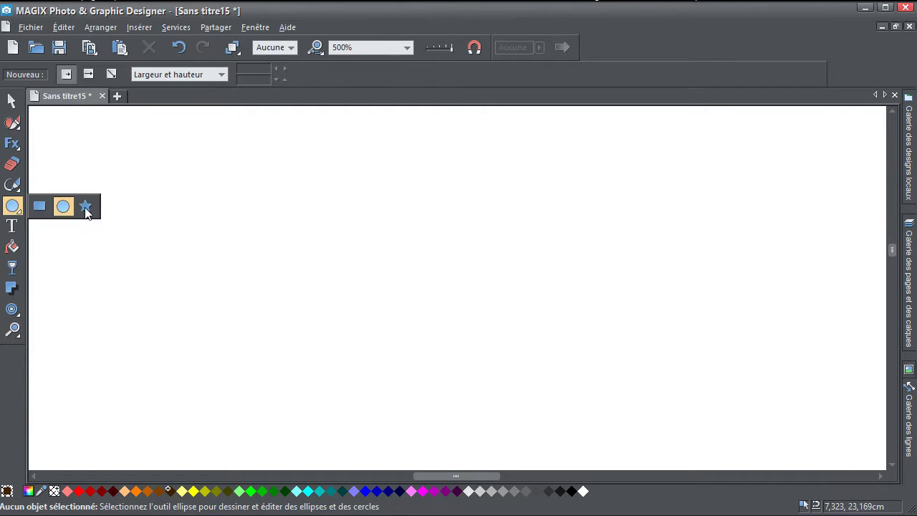
{"action": "left_click", "coordinate": [86, 207]}
{"action": "left_click_drag", "start_coordinate": [268, 241], "coordinate": [316, 295]}
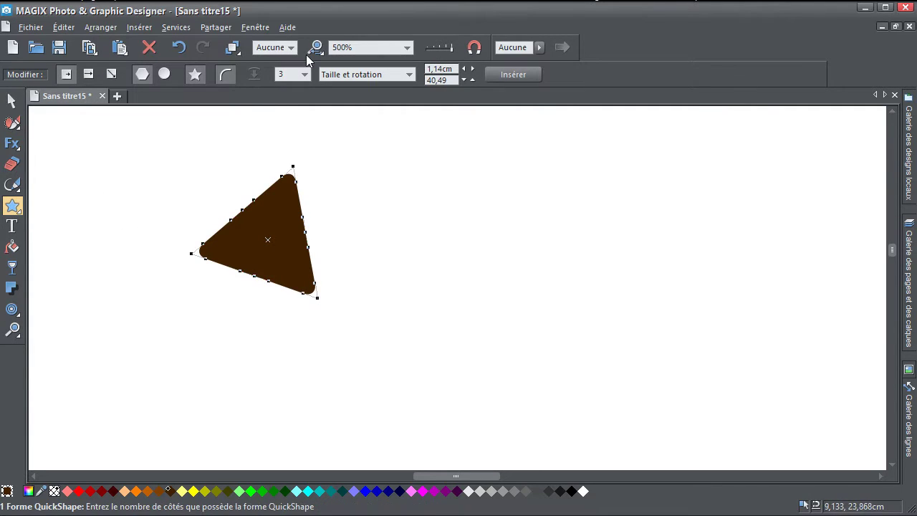
{"action": "left_click", "coordinate": [304, 75]}
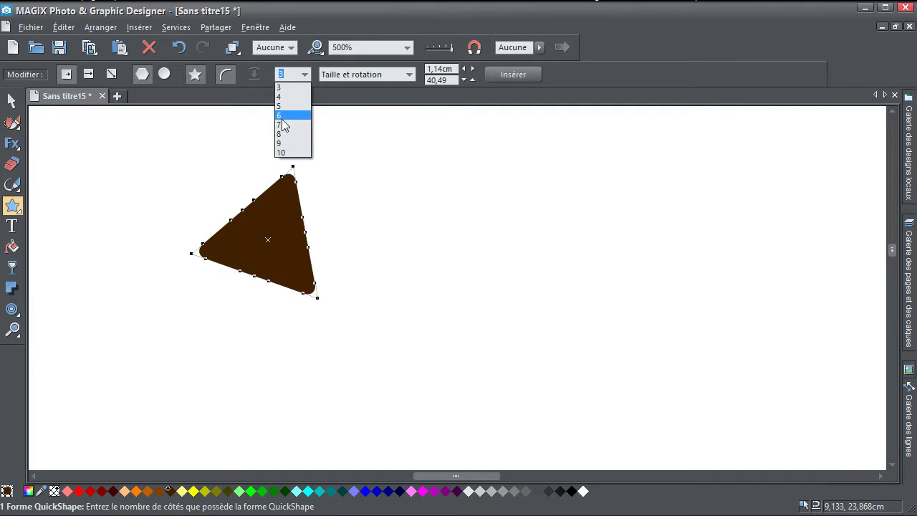
{"action": "left_click", "coordinate": [281, 116]}
Add an outer contour about 0.23 cm wide to the star and move the star slightly right
{"action": "left_click", "coordinate": [12, 309]}
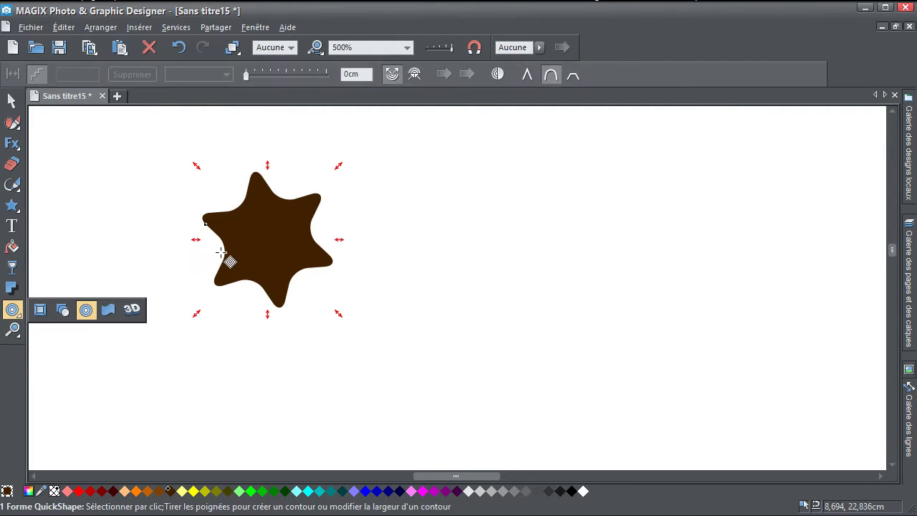
{"action": "left_click_drag", "start_coordinate": [343, 316], "coordinate": [368, 344]}
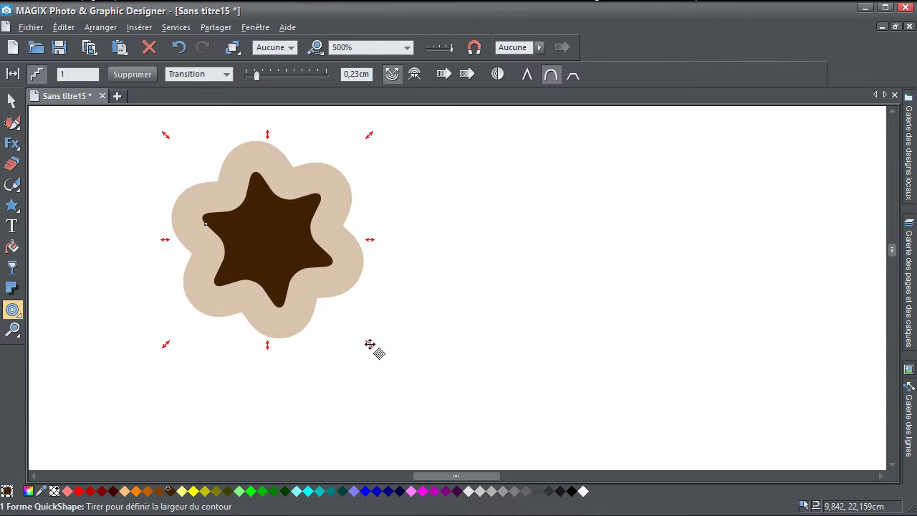
{"action": "left_click", "coordinate": [12, 101]}
{"action": "left_click_drag", "start_coordinate": [248, 206], "coordinate": [280, 208]}
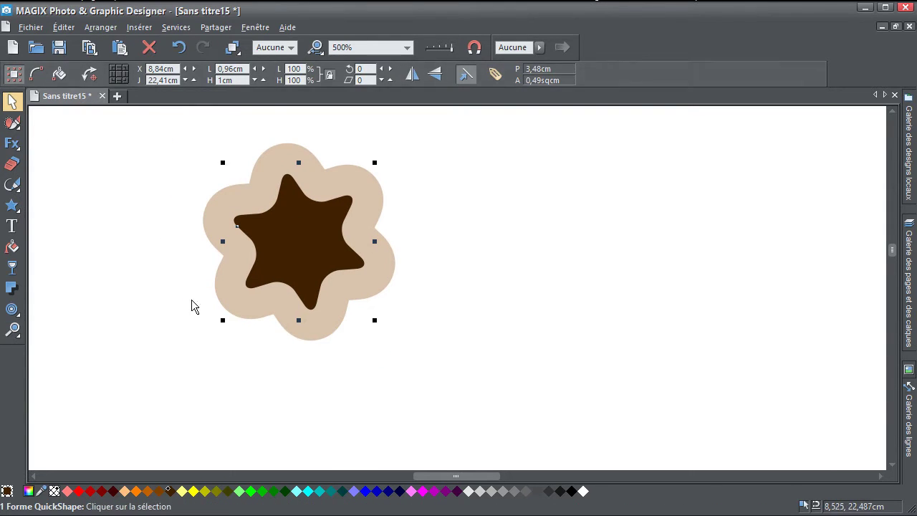
Select everything on the page and delete the contoured star
{"action": "left_click", "coordinate": [140, 306]}
{"action": "key", "text": "ctrl+a"}
{"action": "key", "text": "Delete"}
Draw a rounded rectangle about 1.06 by 0.78 cm and activate the Mould tool on it
{"action": "left_click", "coordinate": [11, 309]}
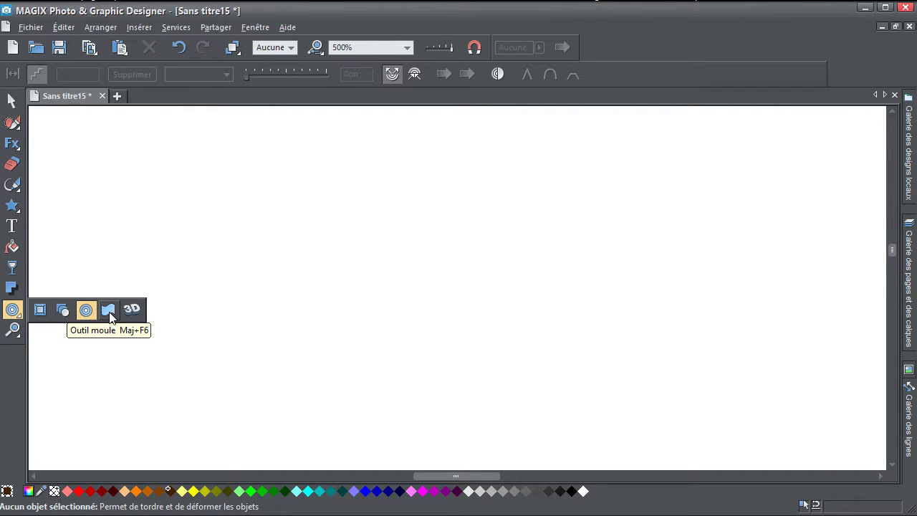
{"action": "left_click", "coordinate": [109, 310]}
{"action": "left_click", "coordinate": [12, 206]}
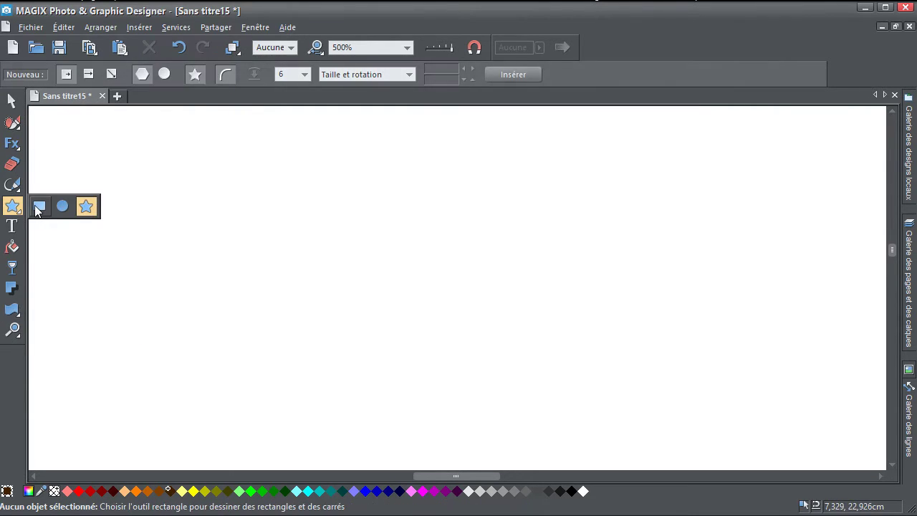
{"action": "left_click", "coordinate": [38, 207]}
{"action": "mouse_move", "coordinate": [317, 221]}
{"action": "left_mouse_down"}
{"action": "mouse_move", "coordinate": [393, 289]}
{"action": "mouse_move", "coordinate": [461, 329]}
{"action": "left_mouse_up"}
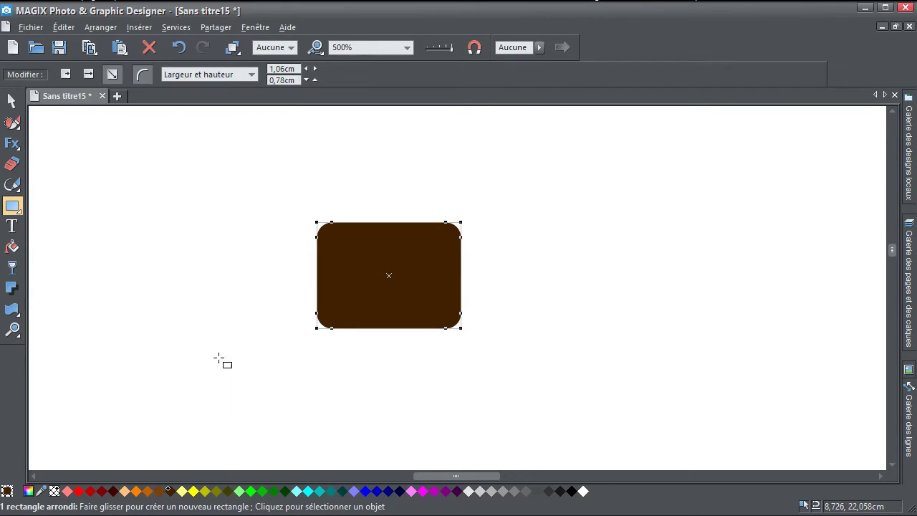
{"action": "left_click", "coordinate": [13, 311]}
{"action": "left_click", "coordinate": [108, 308]}
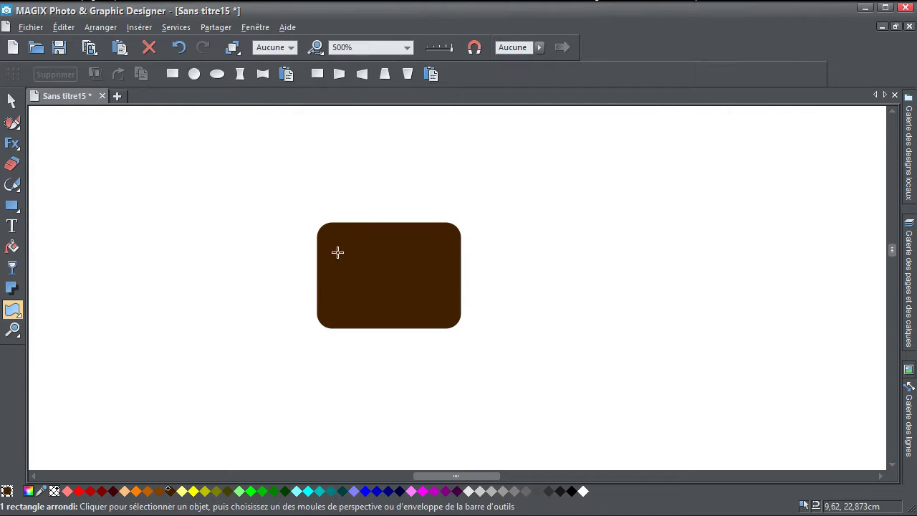
Remove the rounding from the rectangle's corners and move the rectangle slightly up and to the left
{"action": "left_click", "coordinate": [11, 100]}
{"action": "double_click", "coordinate": [352, 263]}
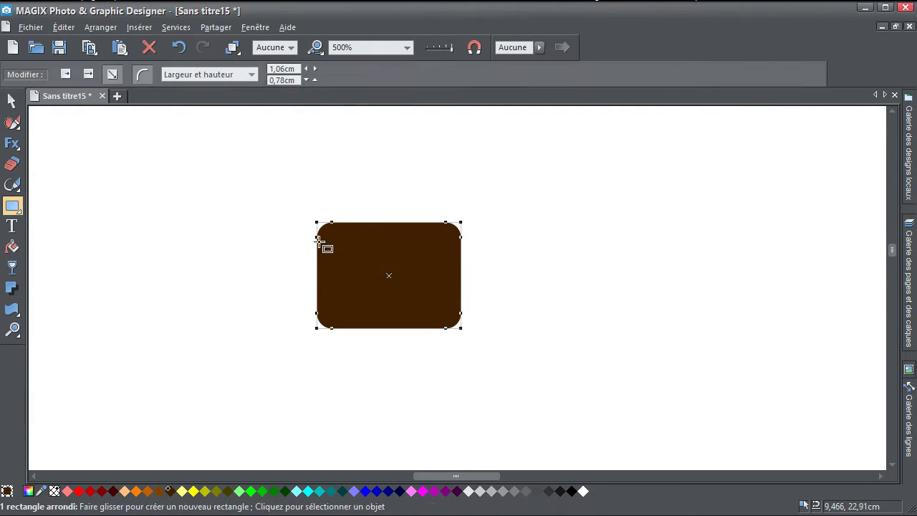
{"action": "left_click", "coordinate": [314, 237]}
{"action": "left_click", "coordinate": [319, 239]}
{"action": "left_click_drag", "start_coordinate": [317, 239], "coordinate": [317, 182]}
{"action": "left_click", "coordinate": [11, 100]}
{"action": "left_click", "coordinate": [433, 312]}
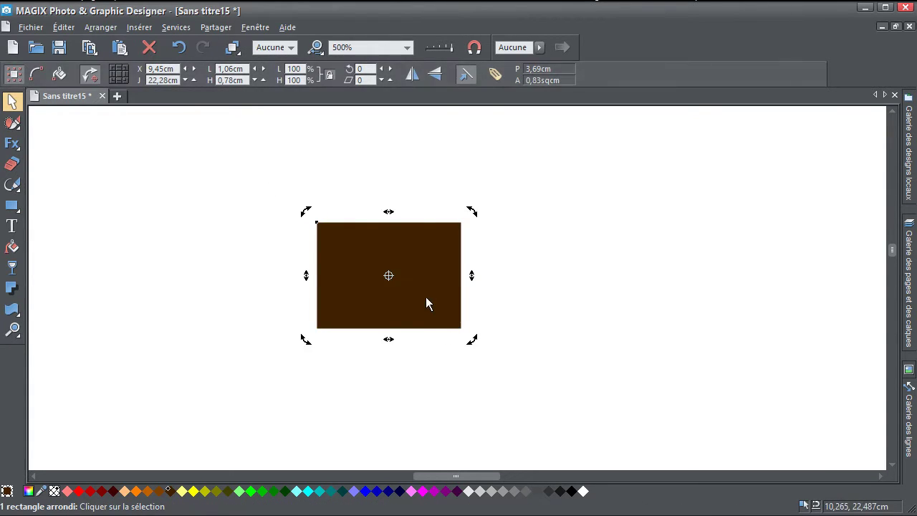
{"action": "left_click_drag", "start_coordinate": [435, 313], "coordinate": [406, 305]}
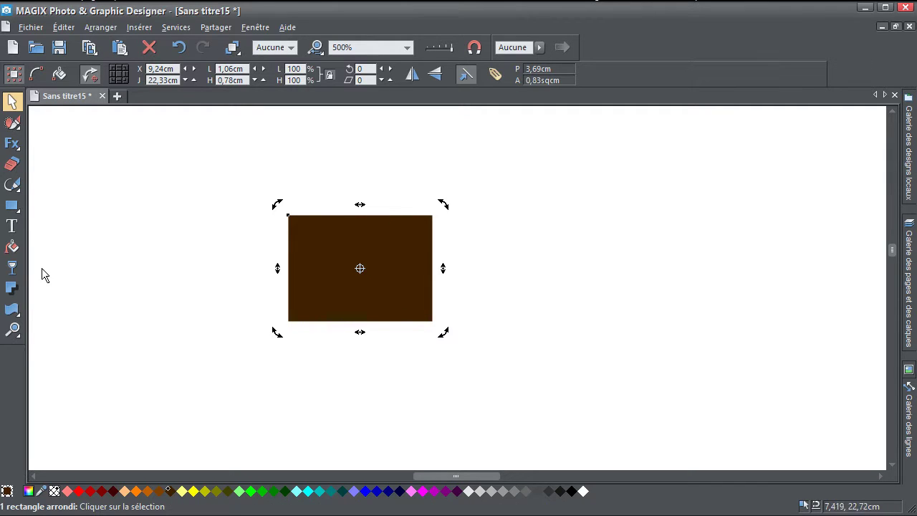
Apply the perspective mould that narrows the rectangle towards its top and raise the vanishing point to soften the taper
{"action": "left_click", "coordinate": [12, 309]}
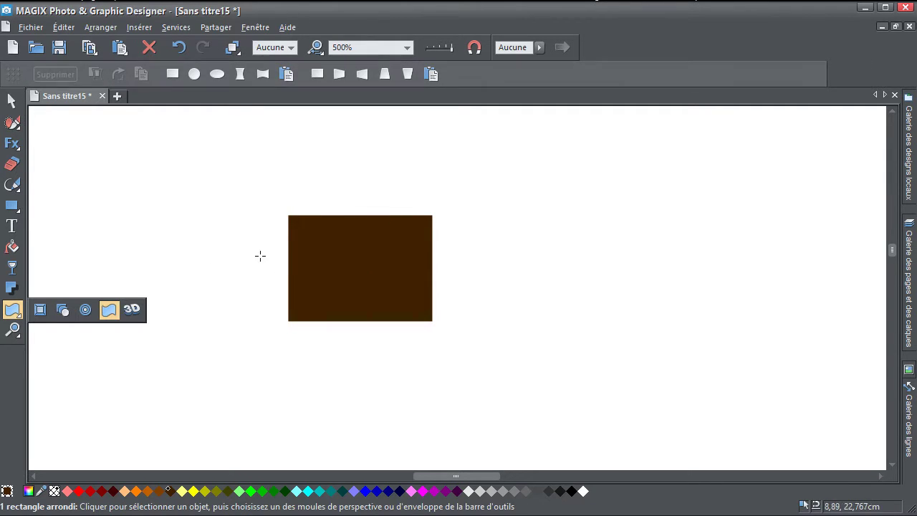
{"action": "left_click", "coordinate": [384, 73]}
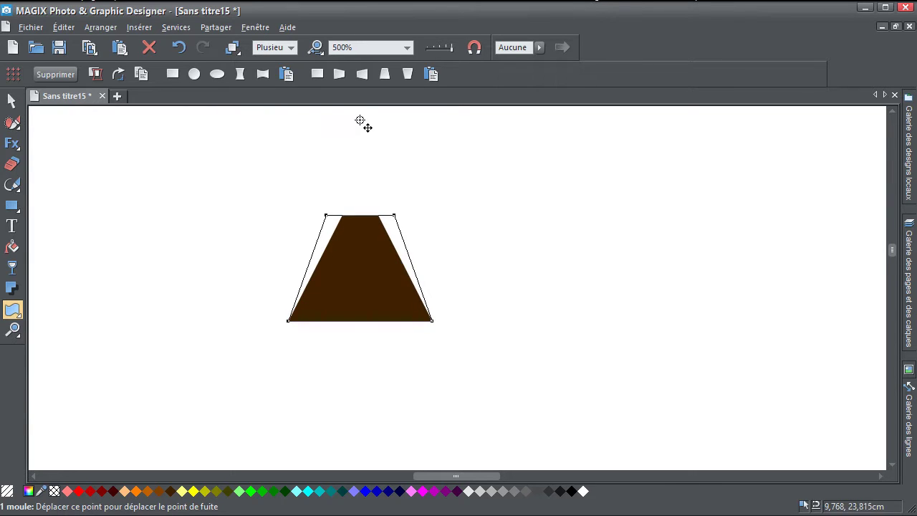
{"action": "left_click_drag", "start_coordinate": [361, 123], "coordinate": [363, 92]}
{"action": "left_click_drag", "start_coordinate": [338, 348], "coordinate": [363, 190]}
Move the moulded trapezoid up and slightly left, and reactivate the Mould tool on it
{"action": "left_click", "coordinate": [11, 100]}
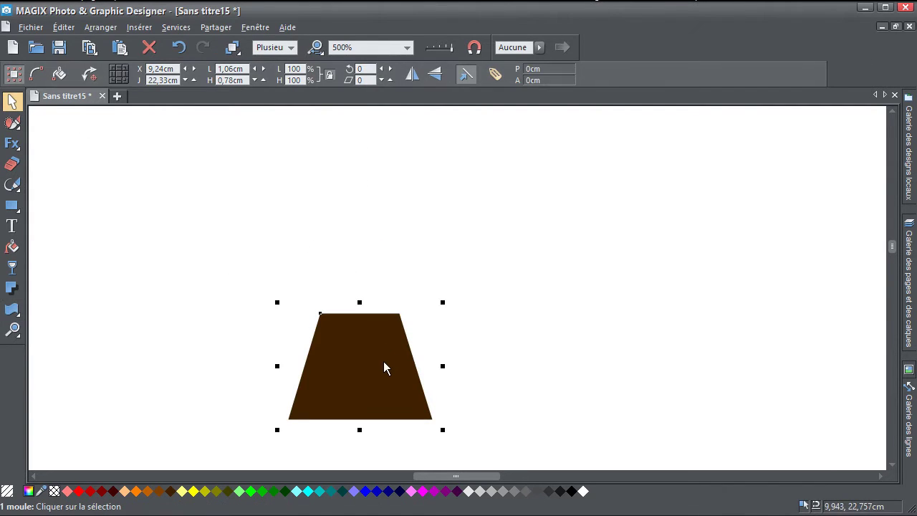
{"action": "left_click_drag", "start_coordinate": [384, 363], "coordinate": [396, 305]}
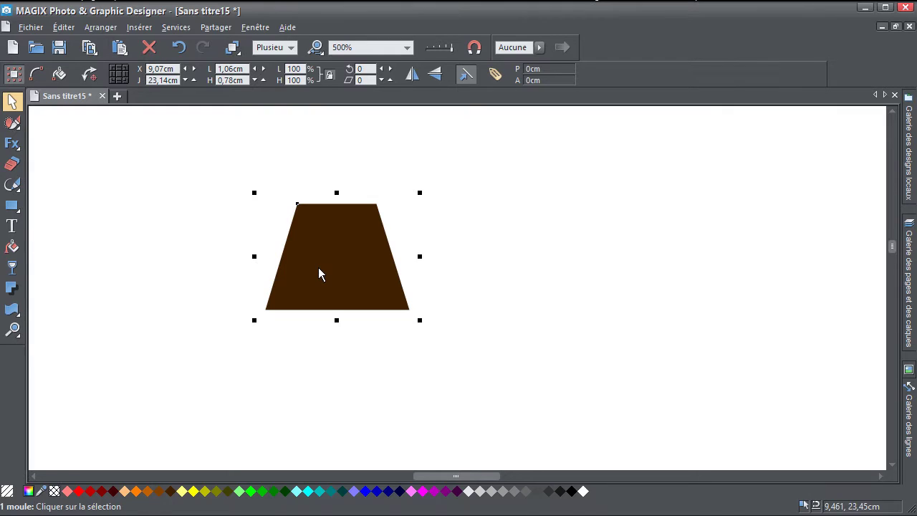
{"action": "left_click", "coordinate": [12, 310]}
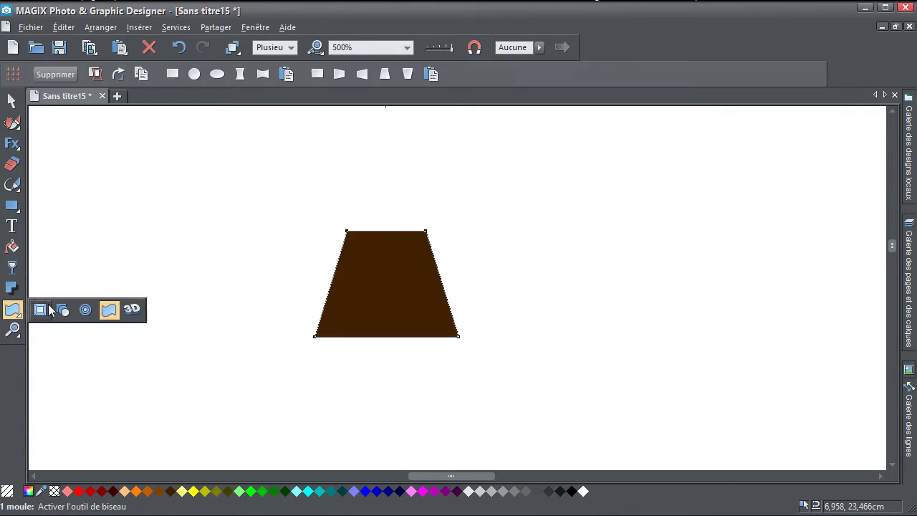
Draw a circle to the upper left of the trapezoid with the Ellipse tool
{"action": "left_click", "coordinate": [12, 205]}
{"action": "left_click", "coordinate": [65, 208]}
{"action": "left_click_drag", "start_coordinate": [60, 130], "coordinate": [183, 259]}
Extrude the circle into a 3D disc and rotate it so that its side is visible
{"action": "left_click", "coordinate": [13, 288]}
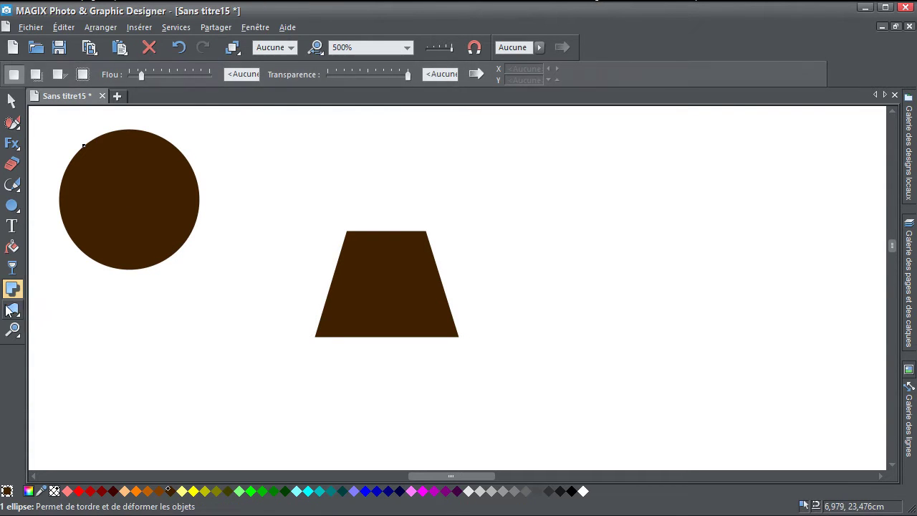
{"action": "left_click", "coordinate": [12, 310]}
{"action": "left_click", "coordinate": [131, 308]}
{"action": "left_click_drag", "start_coordinate": [136, 212], "coordinate": [108, 200]}
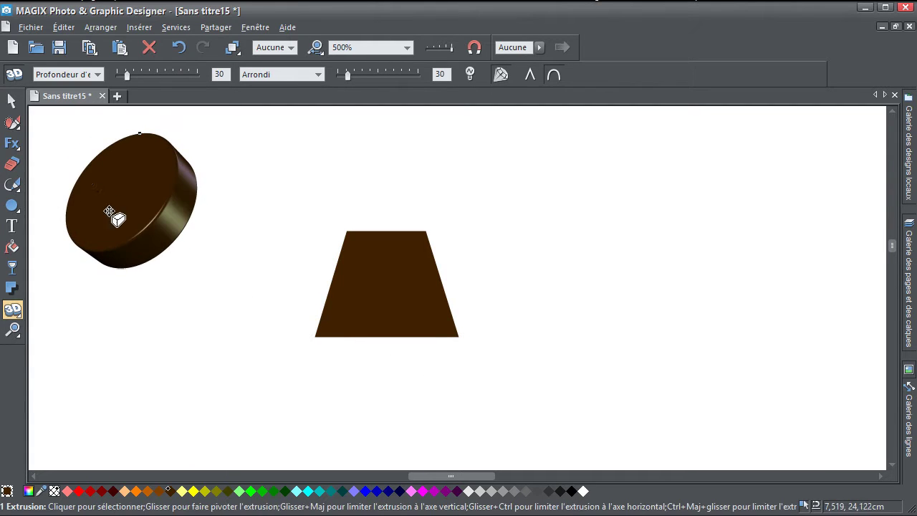
{"action": "left_click_drag", "start_coordinate": [172, 245], "coordinate": [522, 381]}
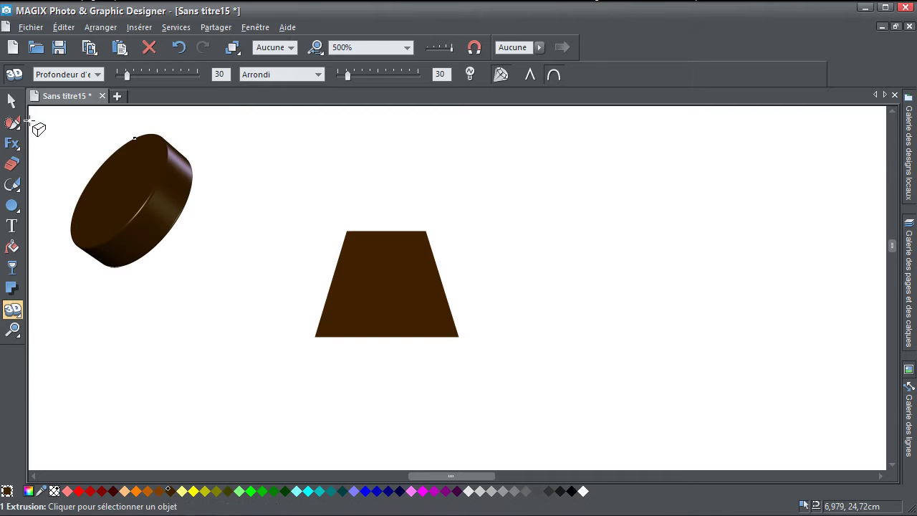
Create a text area above the trapezoid containing the word TEXT
{"action": "left_click", "coordinate": [12, 100]}
{"action": "left_click", "coordinate": [11, 226]}
{"action": "left_click", "coordinate": [330, 163]}
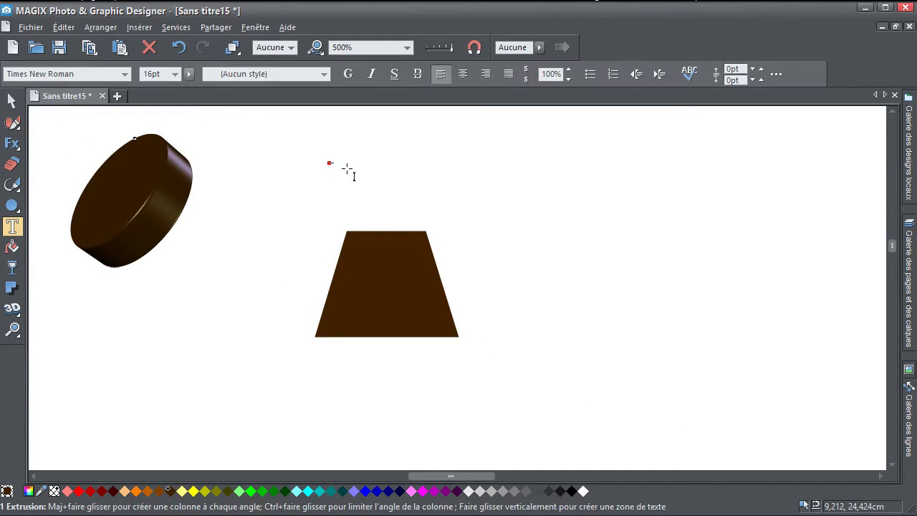
{"action": "left_click_drag", "start_coordinate": [347, 169], "coordinate": [568, 233]}
{"action": "type", "text": "<"}
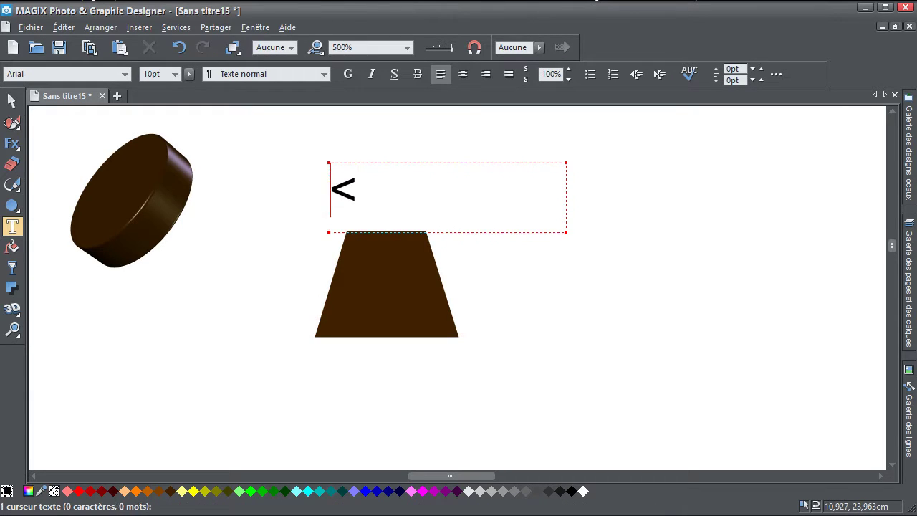
{"action": "type", "text": "TEXT"}
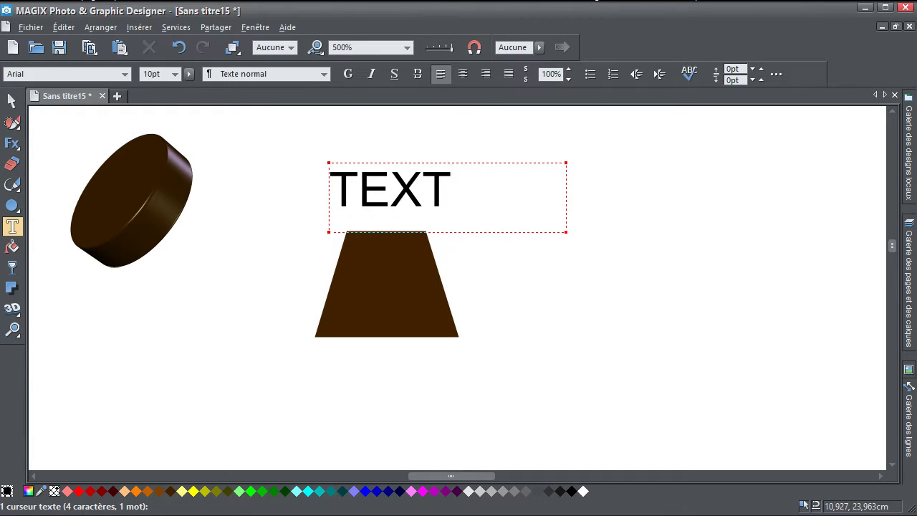
Extrude the word TEXT in 3D and rotate it to show its depth
{"action": "left_click", "coordinate": [12, 101]}
{"action": "left_click", "coordinate": [13, 309]}
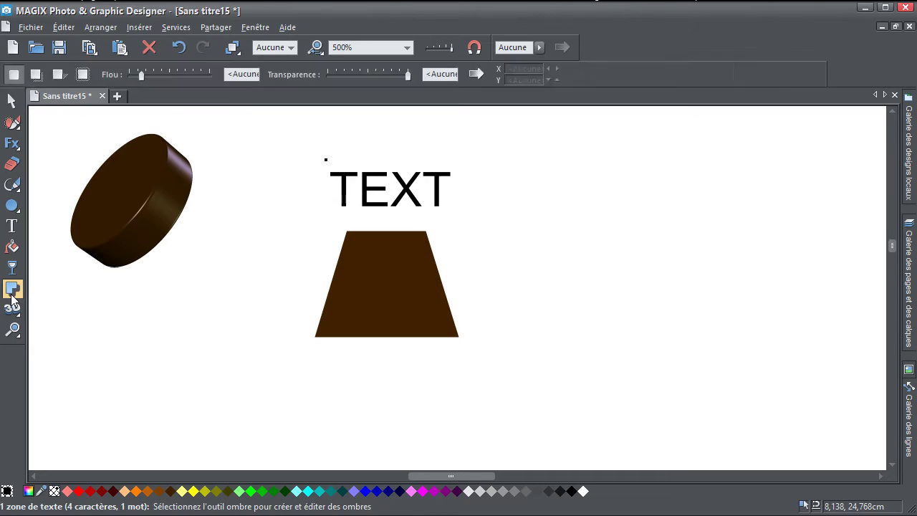
{"action": "left_click", "coordinate": [419, 204]}
{"action": "left_click_drag", "start_coordinate": [435, 207], "coordinate": [631, 254]}
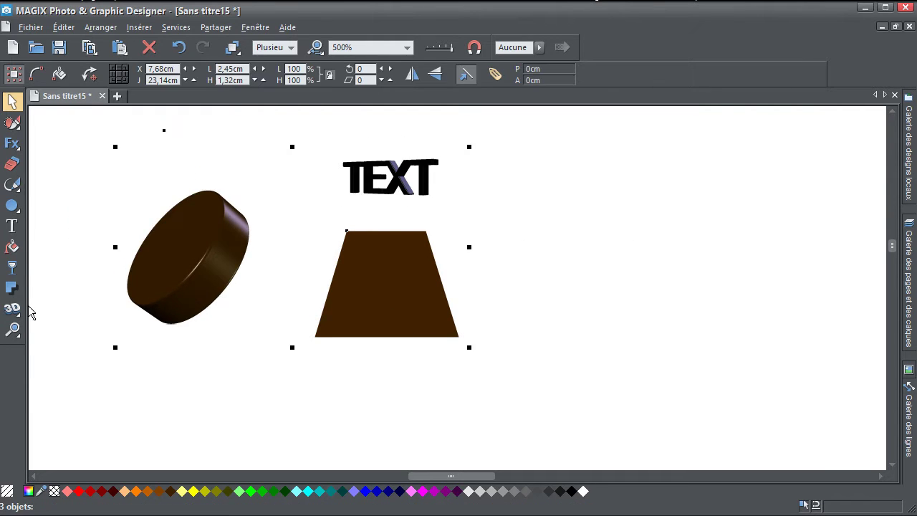
Delete the selected disc, text and trapezoid from the page
{"action": "key", "text": "Delete"}
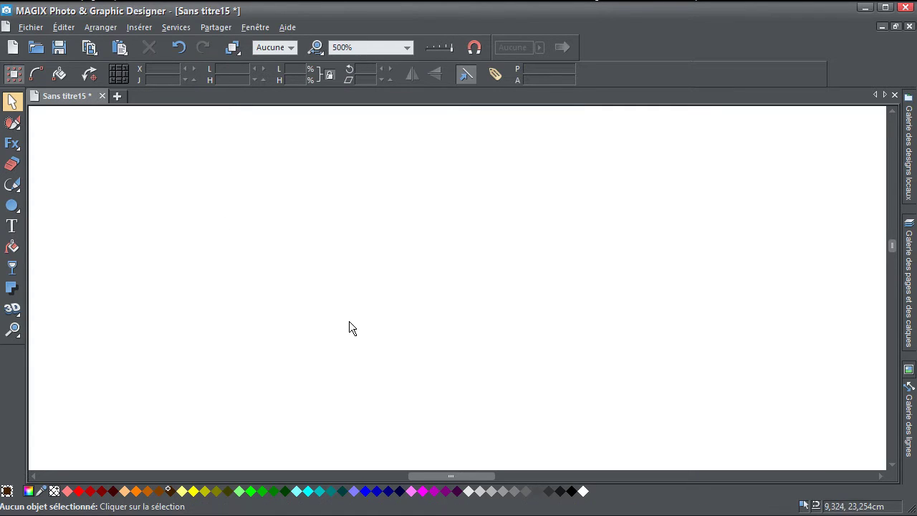
Draw a circle about 0.67 cm across and scatter copies of it to make six circles, some overlapping
{"action": "left_click", "coordinate": [11, 205]}
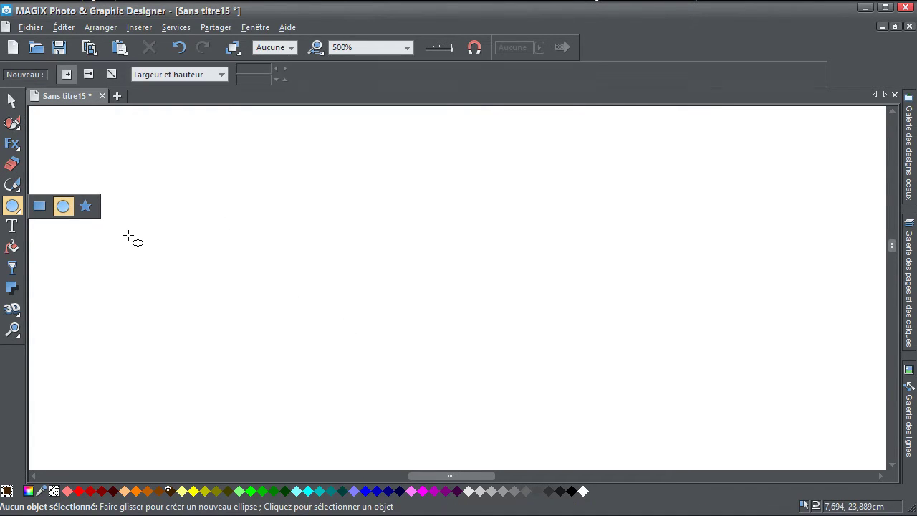
{"action": "mouse_move", "coordinate": [245, 205]}
{"action": "left_mouse_down"}
{"action": "mouse_move", "coordinate": [275, 235]}
{"action": "mouse_move", "coordinate": [370, 211]}
{"action": "left_mouse_up"}
{"action": "left_click", "coordinate": [12, 102]}
{"action": "left_click_drag", "start_coordinate": [397, 215], "coordinate": [456, 322]}
{"action": "mouse_move", "coordinate": [428, 290]}
{"action": "left_mouse_down"}
{"action": "mouse_move", "coordinate": [248, 295]}
{"action": "mouse_move", "coordinate": [339, 228]}
{"action": "mouse_move", "coordinate": [373, 310]}
{"action": "left_mouse_up"}
Draw a rounded six-point star about 2.77 cm in size over the circles with the QuickShape tool
{"action": "left_click", "coordinate": [13, 205]}
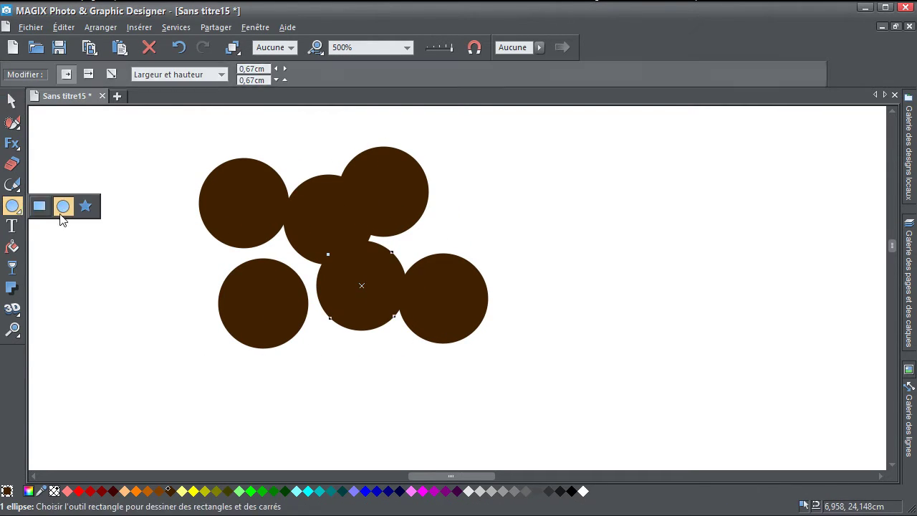
{"action": "left_click", "coordinate": [86, 206]}
{"action": "left_click_drag", "start_coordinate": [351, 252], "coordinate": [502, 368]}
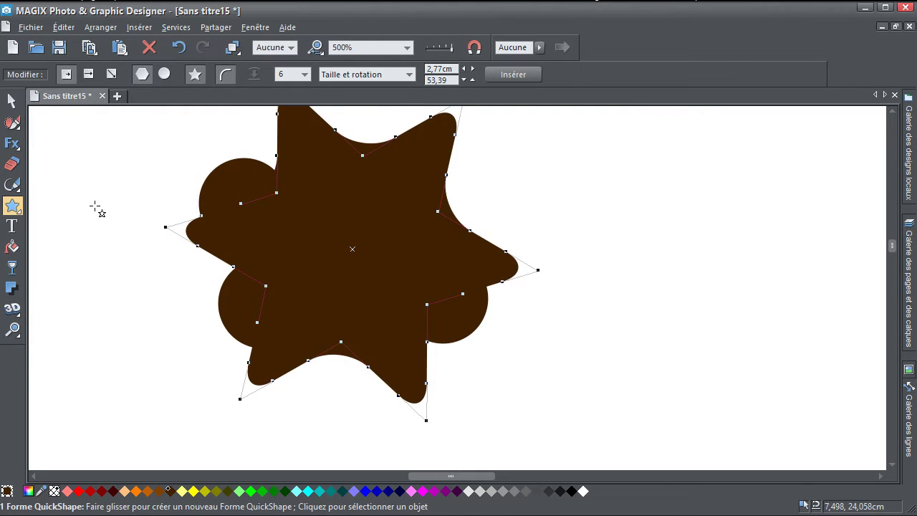
Fill the star with light cyan and send it behind the circles
{"action": "left_click", "coordinate": [306, 491]}
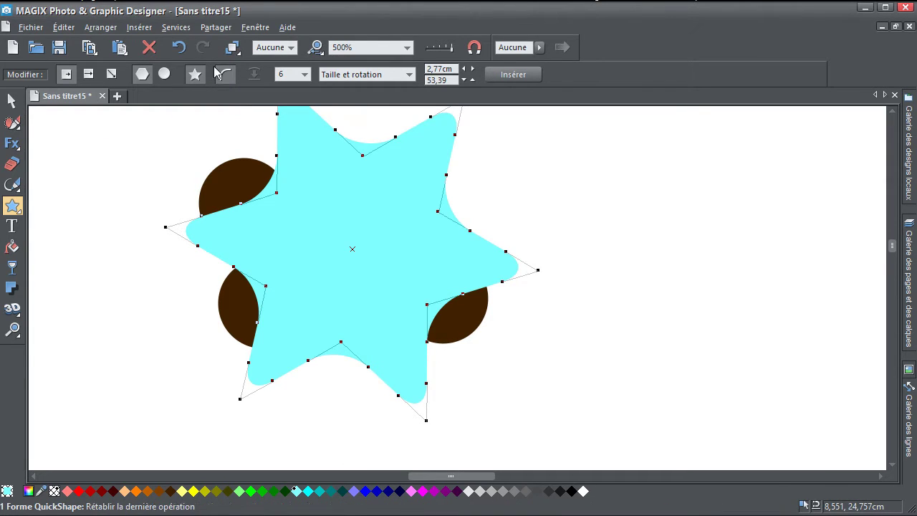
{"action": "left_click", "coordinate": [230, 48]}
{"action": "left_click", "coordinate": [273, 57]}
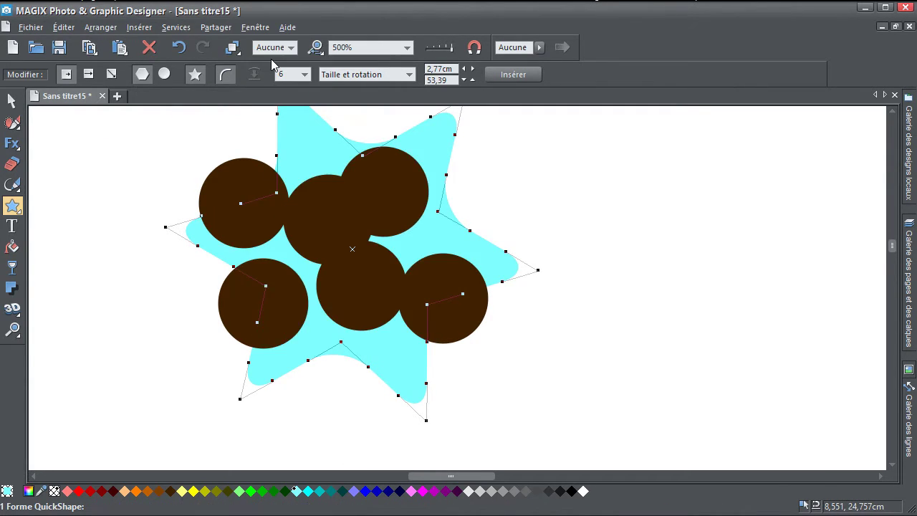
Select five of the circles together with the star and apply ClipView to clip the circles to the star
{"action": "key", "text": "F2"}
{"action": "left_click_drag", "start_coordinate": [80, 344], "coordinate": [557, 164]}
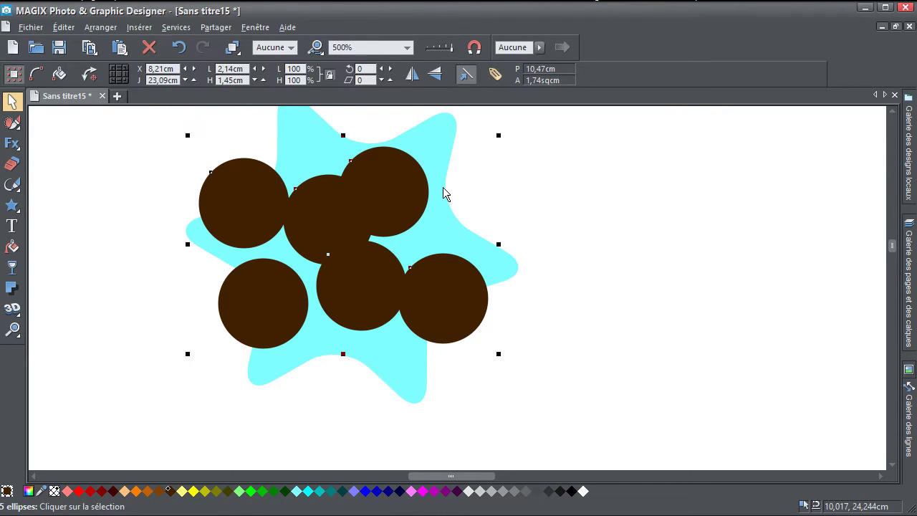
{"action": "left_click", "coordinate": [298, 118], "text": "shift"}
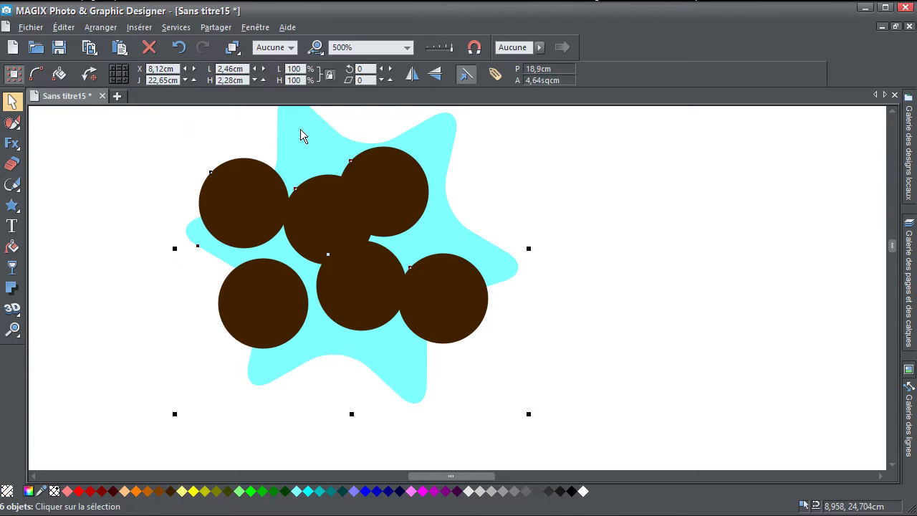
{"action": "left_click_drag", "start_coordinate": [291, 172], "coordinate": [272, 227]}
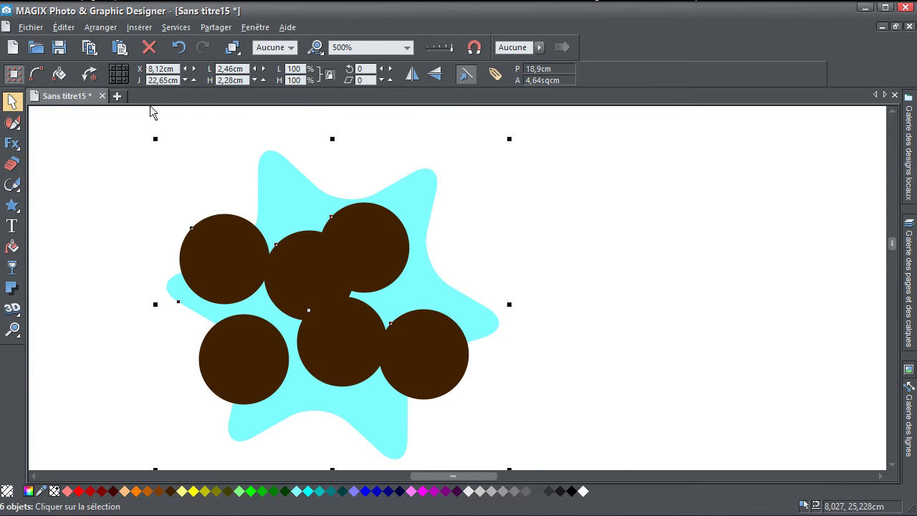
{"action": "left_click", "coordinate": [98, 29]}
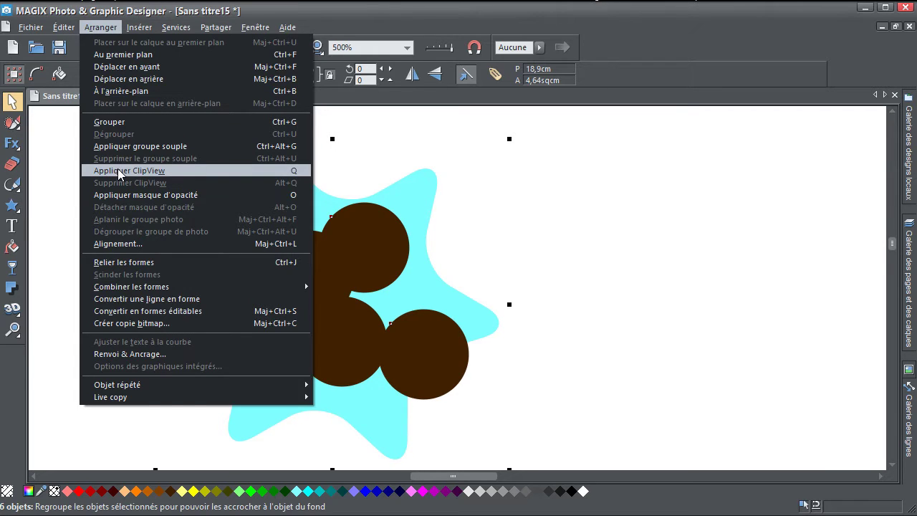
{"action": "left_click", "coordinate": [119, 172]}
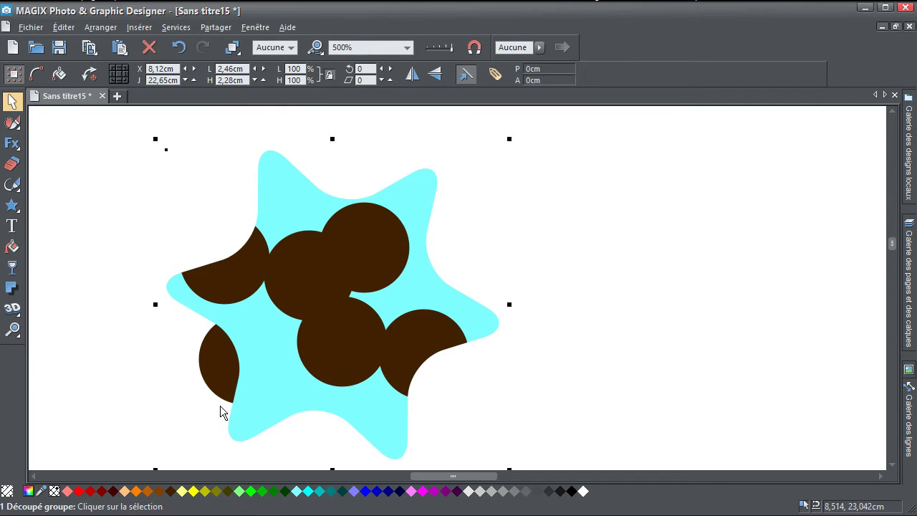
Remove the unclipped circle near the star's lower-left notch
{"action": "left_click", "coordinate": [189, 376], "text": "ctrl"}
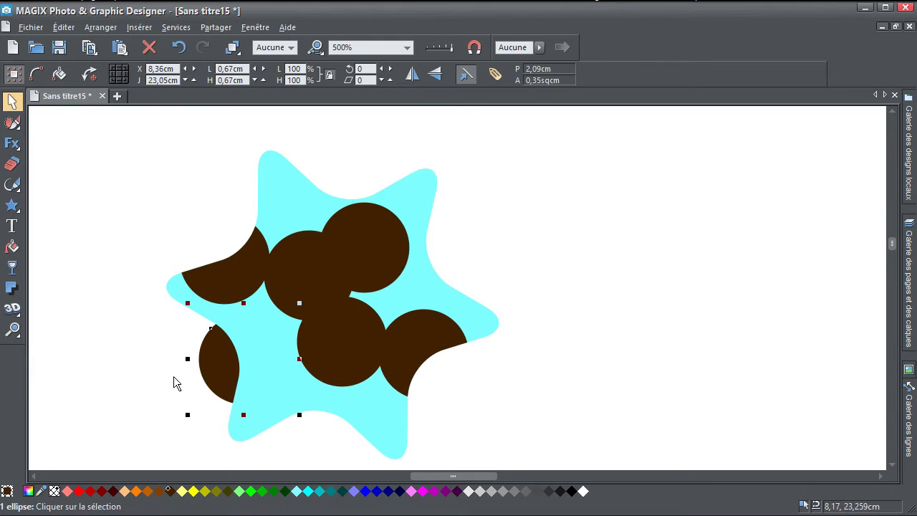
{"action": "left_click_drag", "start_coordinate": [222, 365], "coordinate": [160, 376]}
{"action": "left_click", "coordinate": [175, 367]}
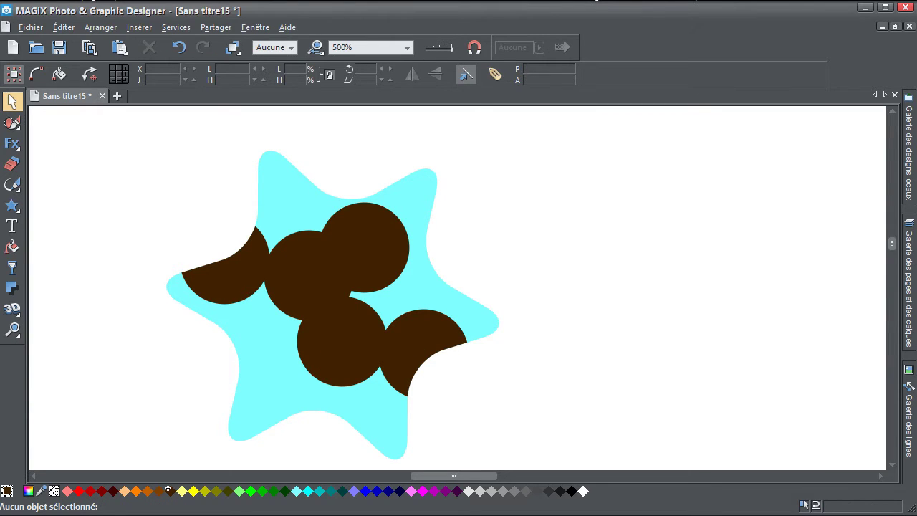
Import the photo WP_20151218_13_36_37_Pro onto the page, dismiss the zoom notice and move the photo right and down
{"action": "left_click_drag", "start_coordinate": [916, 165], "coordinate": [614, 212]}
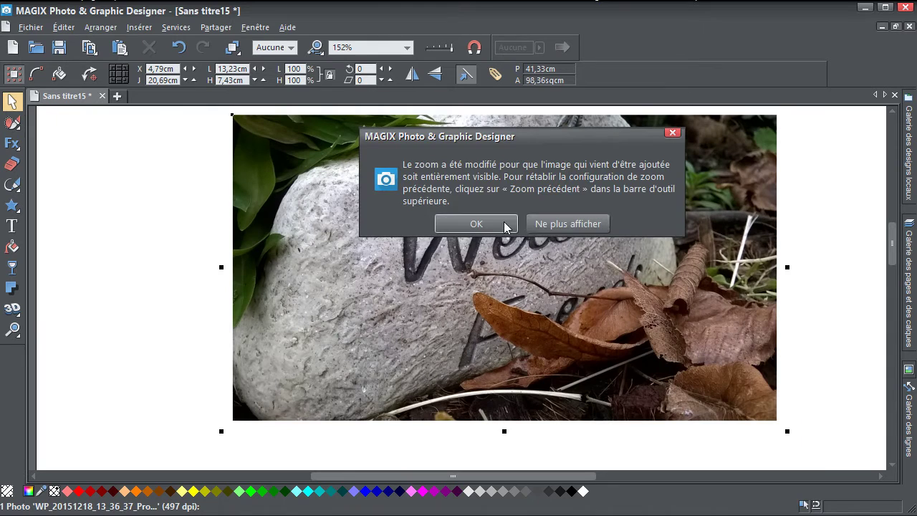
{"action": "left_click", "coordinate": [510, 224]}
{"action": "left_click_drag", "start_coordinate": [558, 305], "coordinate": [621, 336]}
{"action": "scroll", "coordinate": [568, 269], "scroll_direction": "down", "scroll_amount": 3}
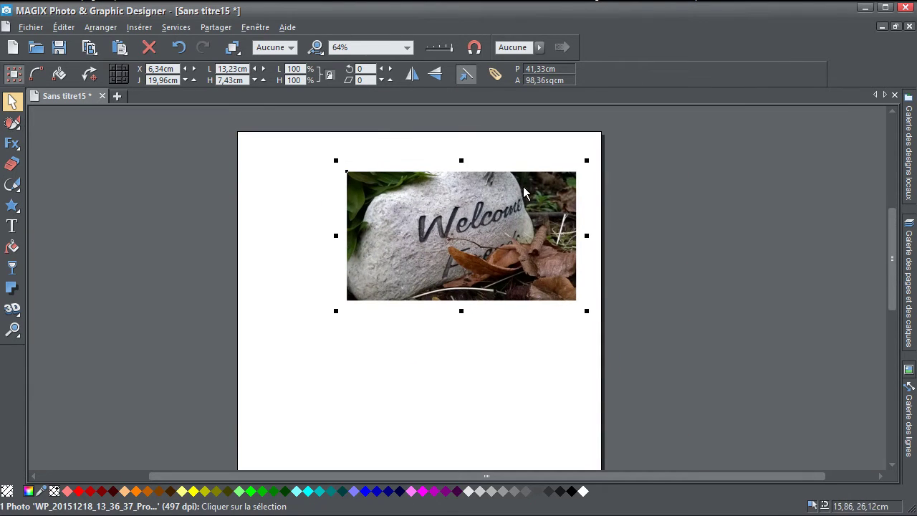
Scale the photo to about 6.9 by 3.88 cm and move it below the clipped star
{"action": "left_click_drag", "start_coordinate": [587, 160], "coordinate": [477, 222]}
{"action": "left_click_drag", "start_coordinate": [396, 259], "coordinate": [370, 368]}
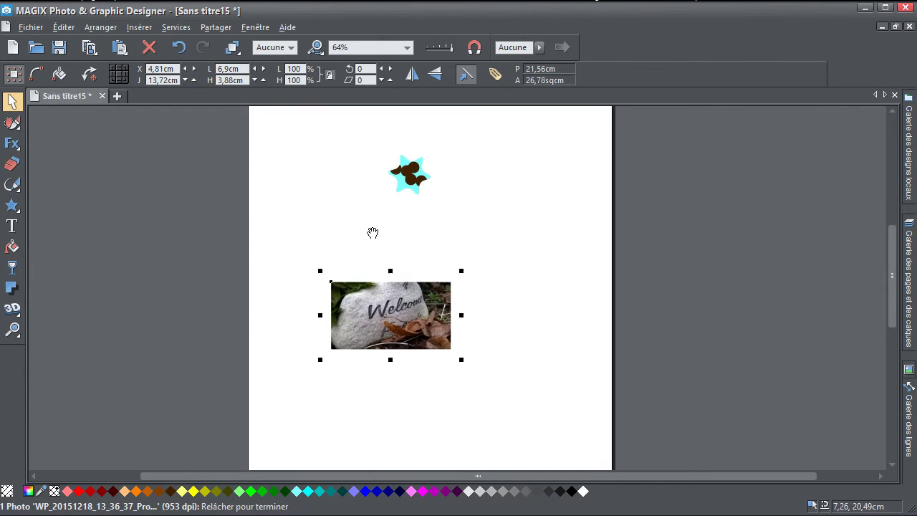
Draw a circle about 3.35 cm across between the star and the photo and move it slightly down and left
{"action": "scroll", "coordinate": [371, 260], "scroll_direction": "up", "scroll_amount": 3}
{"action": "left_click", "coordinate": [12, 205]}
{"action": "left_click_drag", "start_coordinate": [364, 153], "coordinate": [475, 266]}
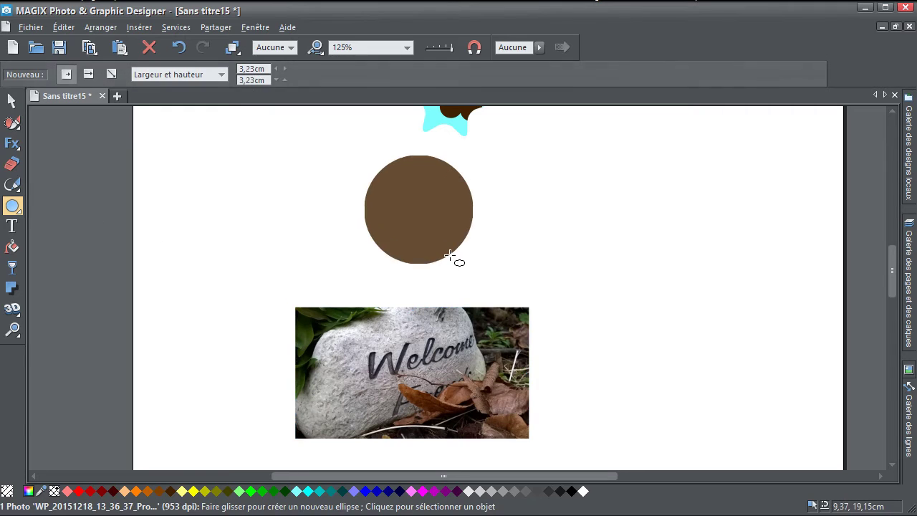
{"action": "left_click", "coordinate": [11, 100]}
{"action": "left_click_drag", "start_coordinate": [405, 228], "coordinate": [376, 256]}
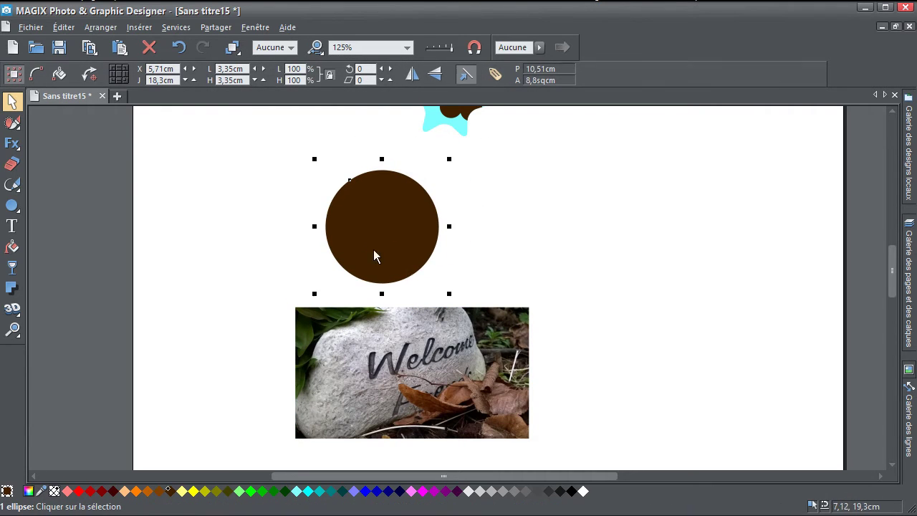
Position the photo behind the circle so that the circle covers its central area
{"action": "left_click_drag", "start_coordinate": [397, 359], "coordinate": [382, 352]}
{"action": "mouse_move", "coordinate": [403, 279]}
{"action": "left_mouse_down"}
{"action": "mouse_move", "coordinate": [417, 258]}
{"action": "mouse_move", "coordinate": [413, 282]}
{"action": "left_mouse_up"}
{"action": "left_click_drag", "start_coordinate": [415, 351], "coordinate": [394, 219]}
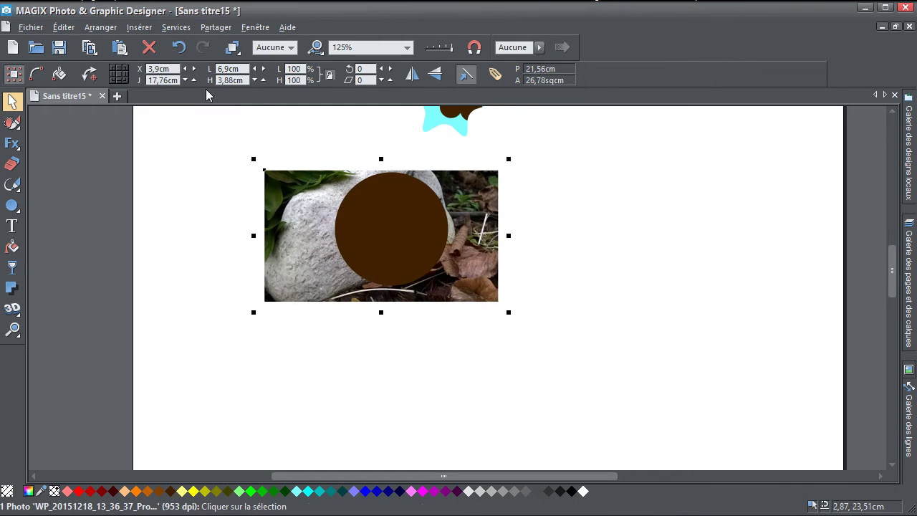
Bring the photo in front of the circle and intersect the two, leaving a circular photo about 3.35 cm across, moved slightly down and left
{"action": "left_click", "coordinate": [232, 47]}
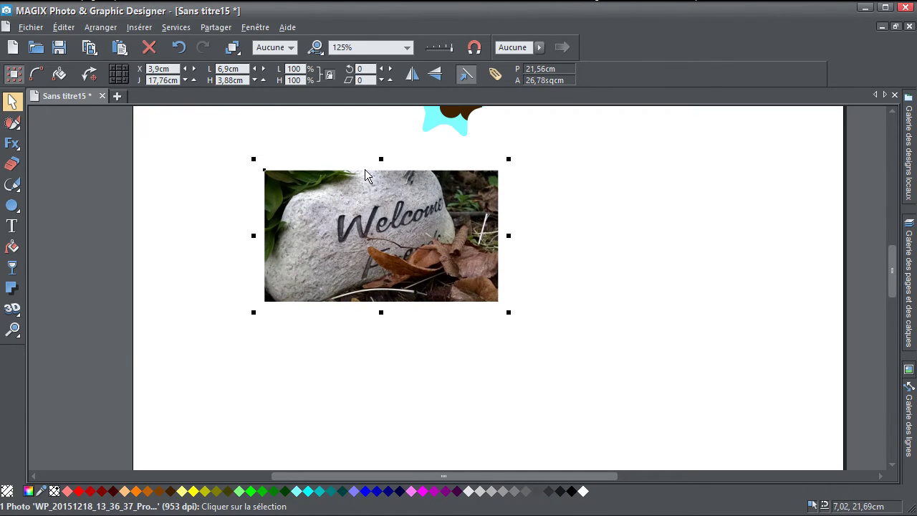
{"action": "left_click_drag", "start_coordinate": [182, 130], "coordinate": [630, 359]}
{"action": "left_click_drag", "start_coordinate": [373, 248], "coordinate": [362, 237]}
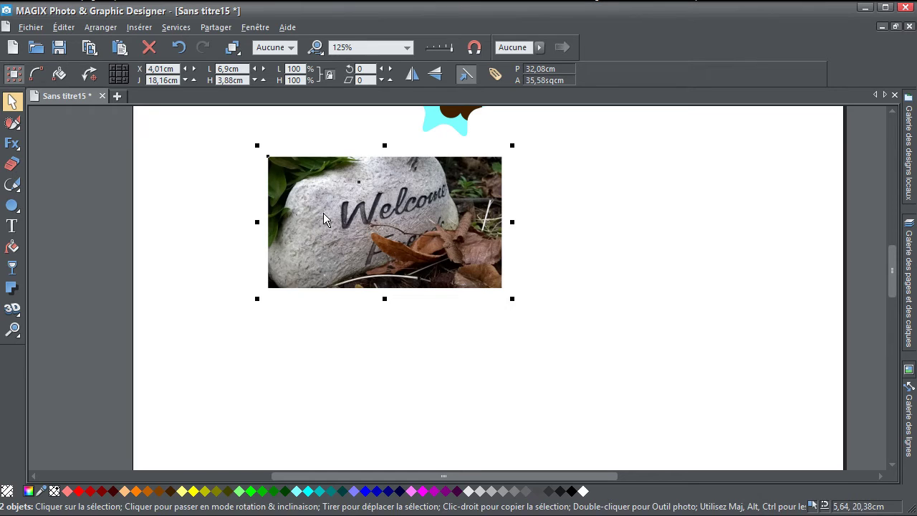
{"action": "key", "text": "ctrl+3"}
{"action": "left_click_drag", "start_coordinate": [365, 227], "coordinate": [328, 271]}
{"action": "scroll", "coordinate": [367, 265], "scroll_direction": "up", "scroll_amount": 1}
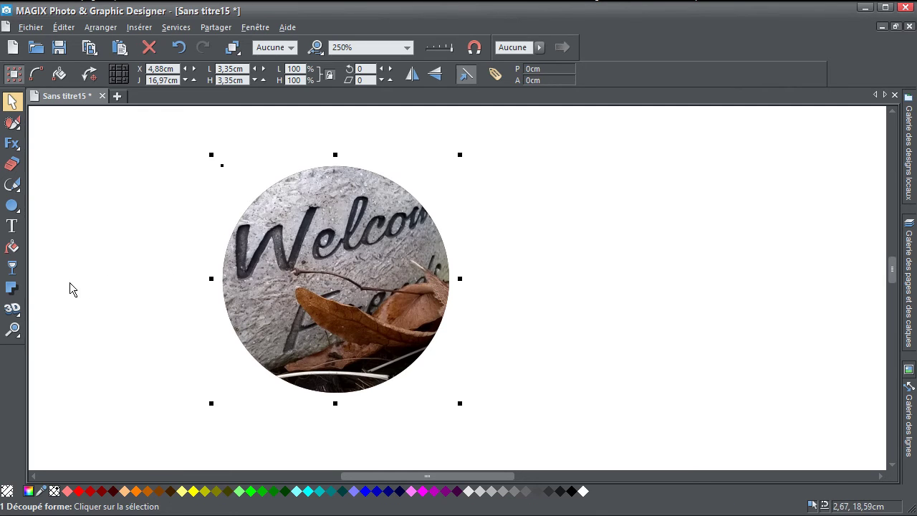
Add a shadow to the circular photo with 0.16 cm blur and 75% transparency, offset slightly upward by about 0.08 cm
{"action": "left_click", "coordinate": [12, 287]}
{"action": "left_click", "coordinate": [352, 272]}
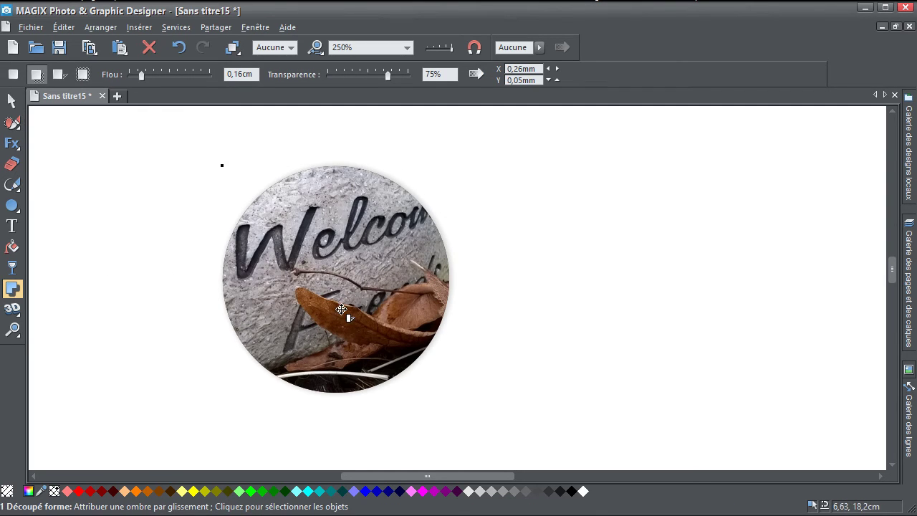
{"action": "left_click_drag", "start_coordinate": [342, 309], "coordinate": [337, 308]}
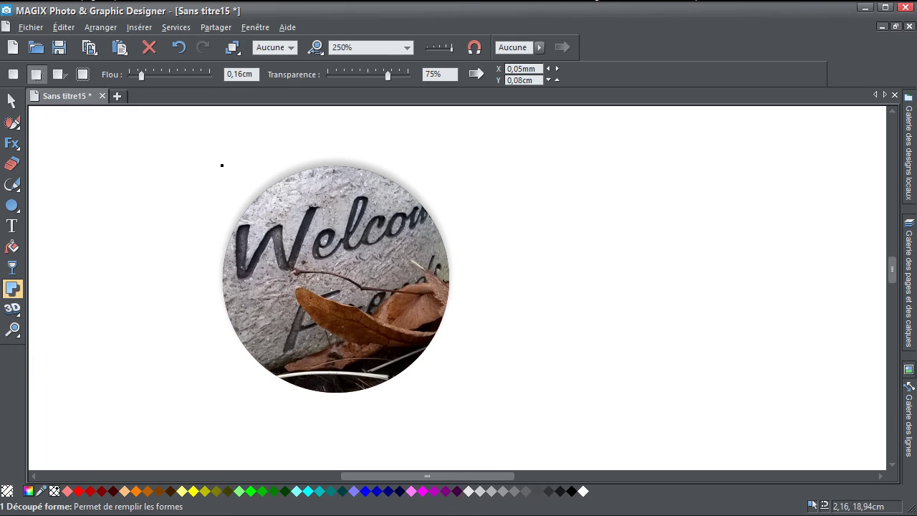
Erase two nearly horizontal strips and one curved vertical strip across the circular photo with the size 40 eraser
{"action": "left_click", "coordinate": [11, 163]}
{"action": "left_click_drag", "start_coordinate": [228, 228], "coordinate": [446, 237]}
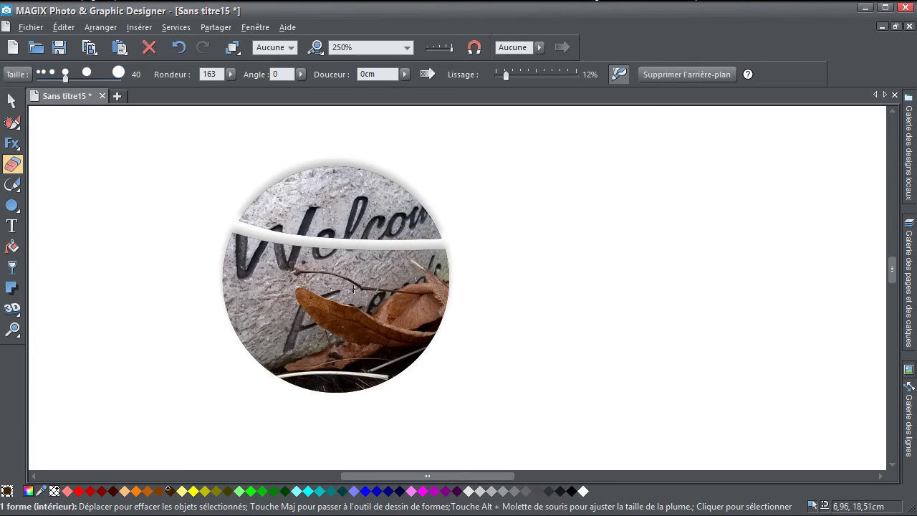
{"action": "left_click_drag", "start_coordinate": [219, 306], "coordinate": [473, 315]}
{"action": "mouse_move", "coordinate": [434, 215]}
{"action": "left_mouse_down"}
{"action": "mouse_move", "coordinate": [389, 322]}
{"action": "mouse_move", "coordinate": [401, 376]}
{"action": "left_mouse_up"}
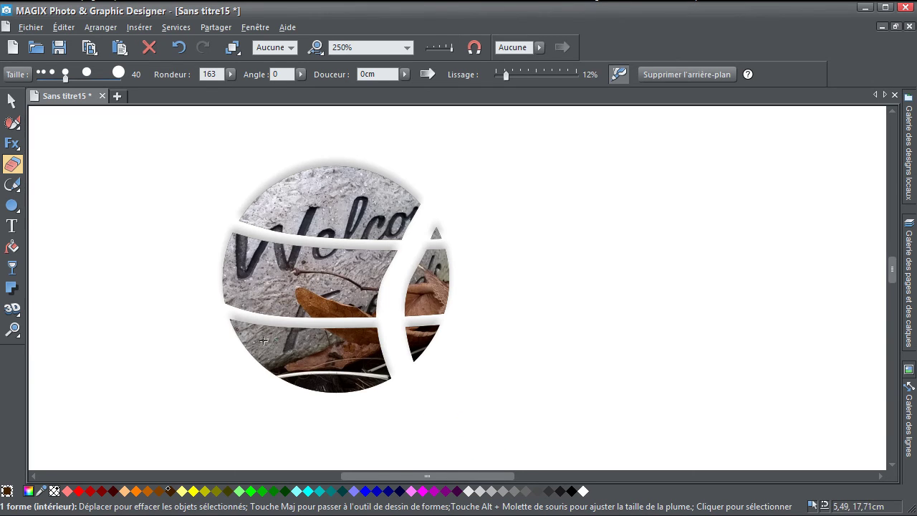
{"action": "scroll", "coordinate": [263, 341], "scroll_direction": "down", "scroll_amount": 2}
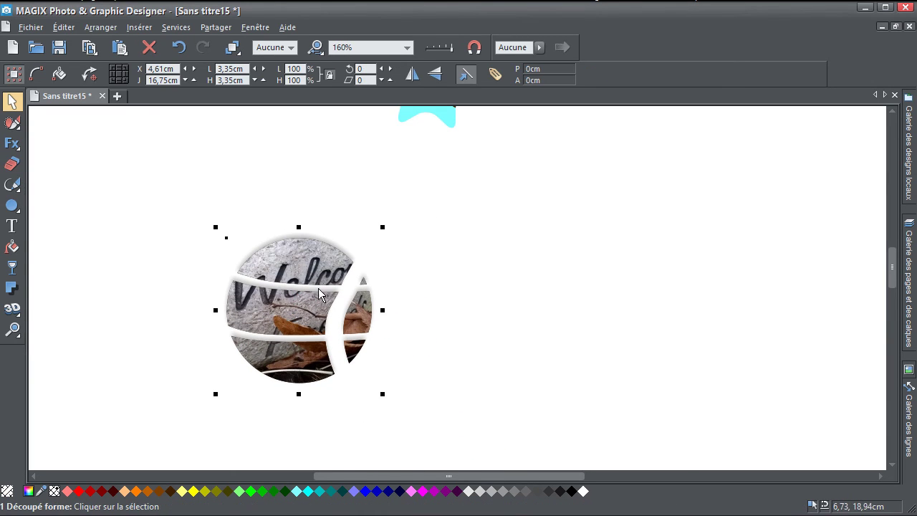